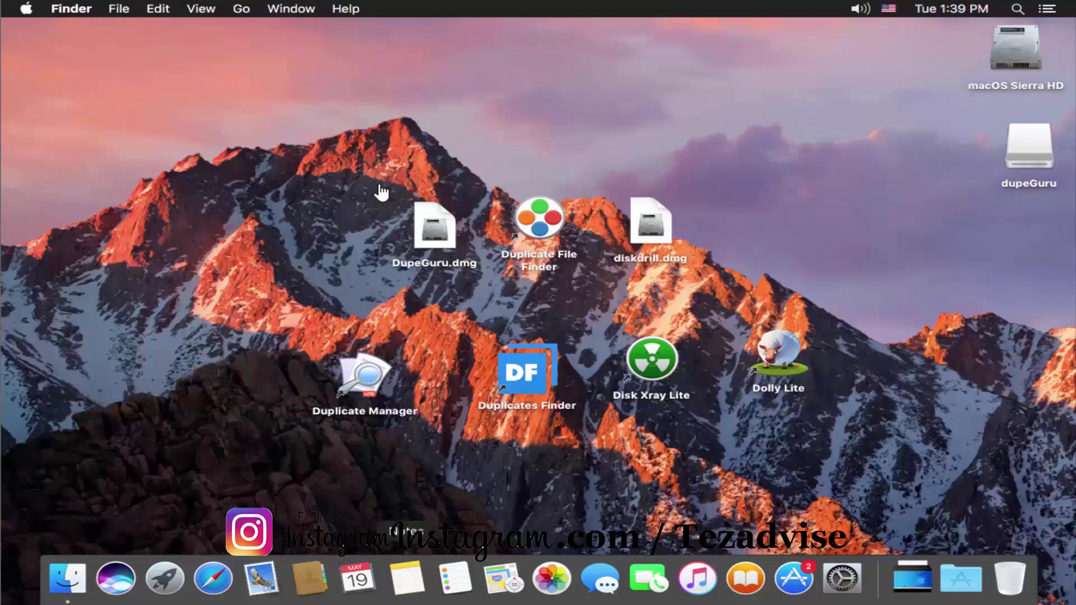
- Unlock Security & Privacy with the admin password, allow App Store and identified developers, then quit
key("ctrl+F2")
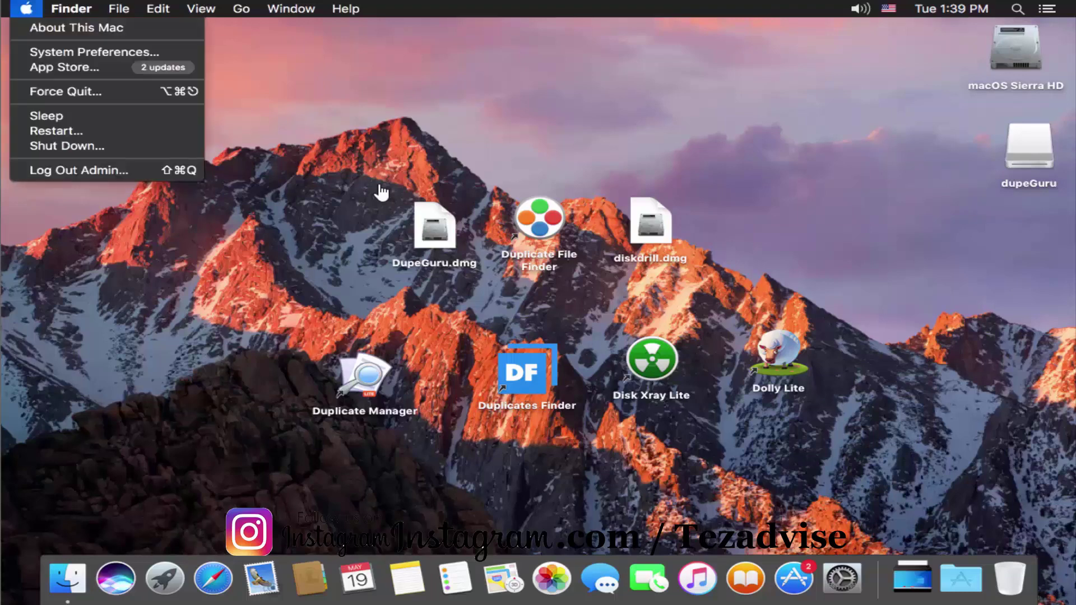
key("Down")
key("Down")
key("Return")
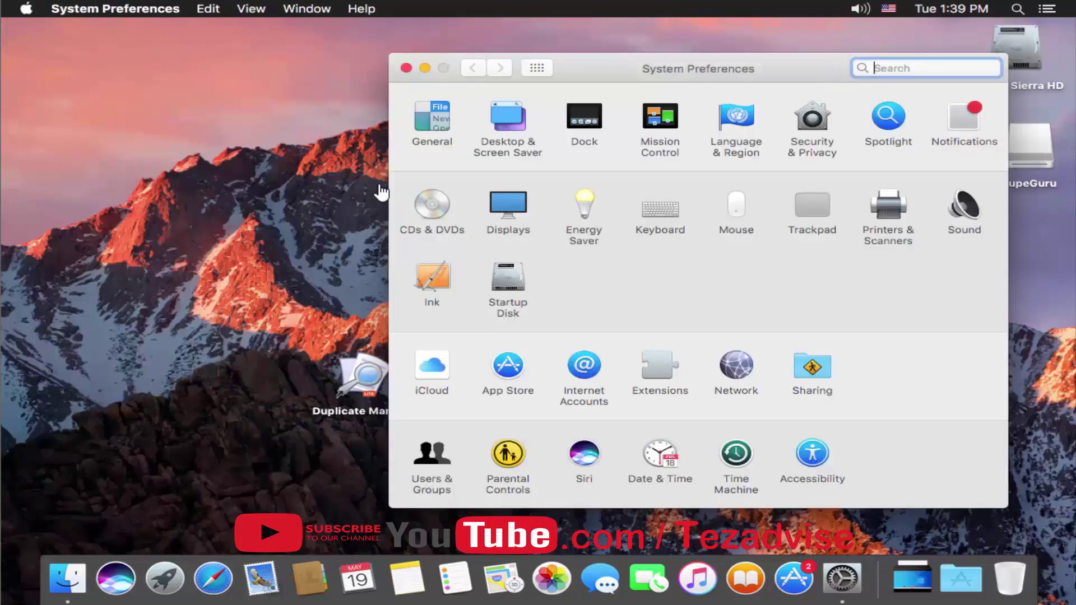
key("Return")
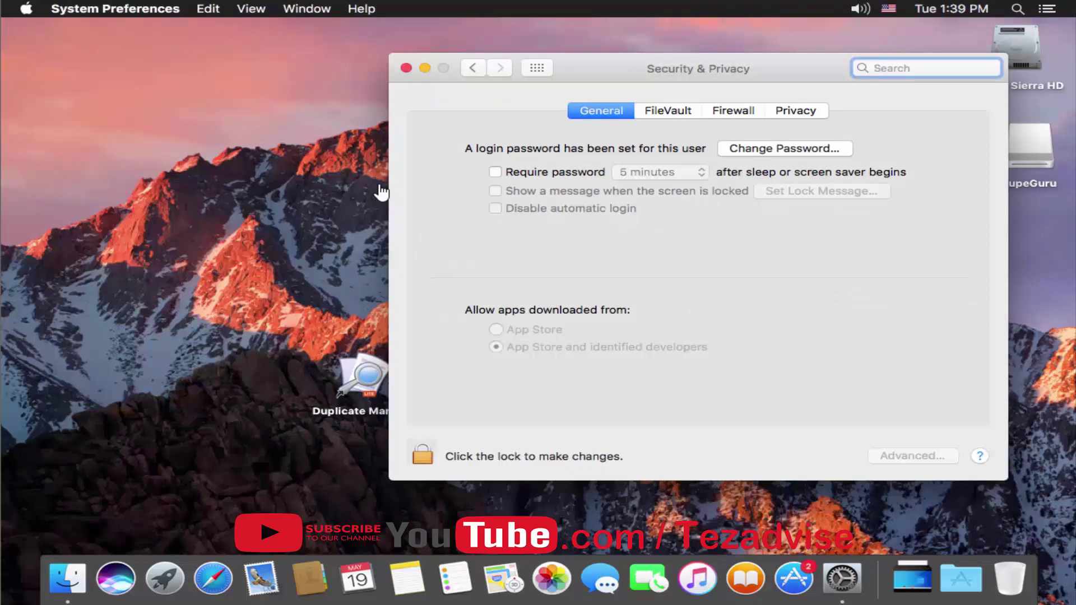
key("Tab")
key("Return")
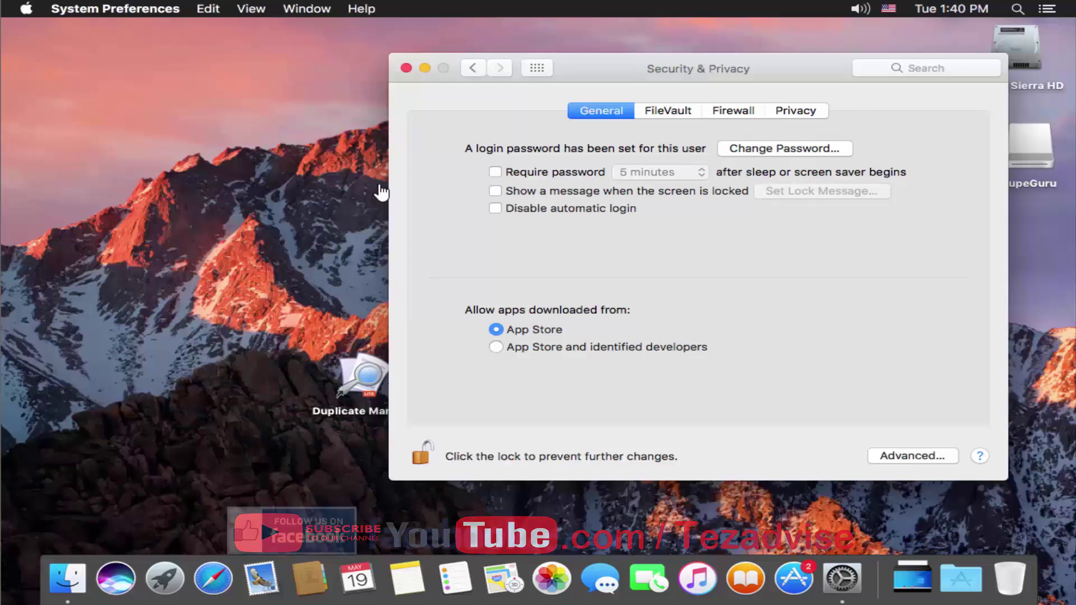
key("Down")
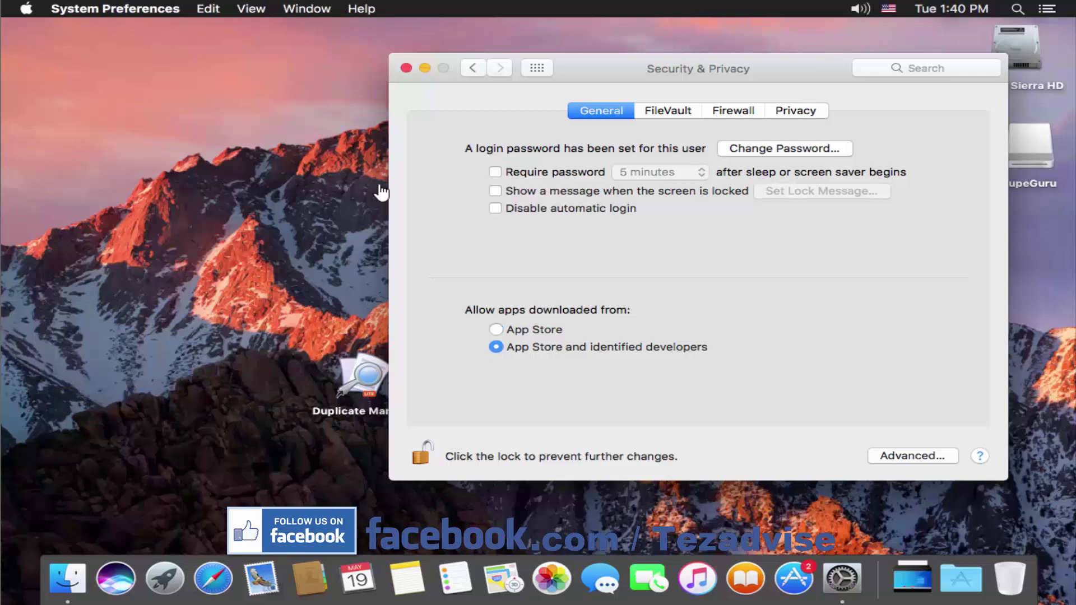
key("super+q")
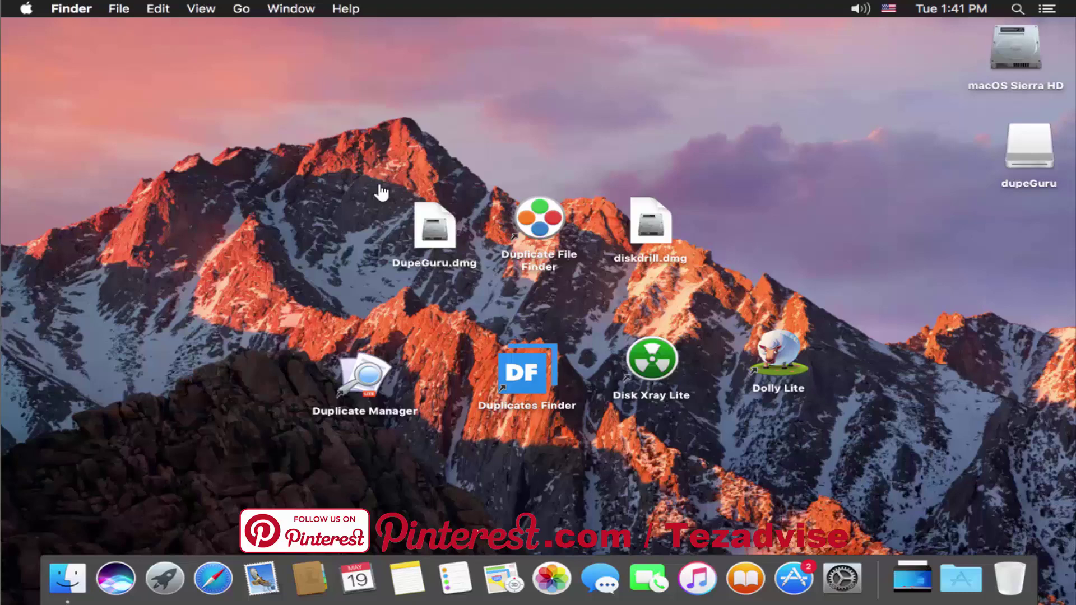
- Open DupeGuru.dmg and launch the dupeGuru app, confirming the downloaded-app warning
key("Right")
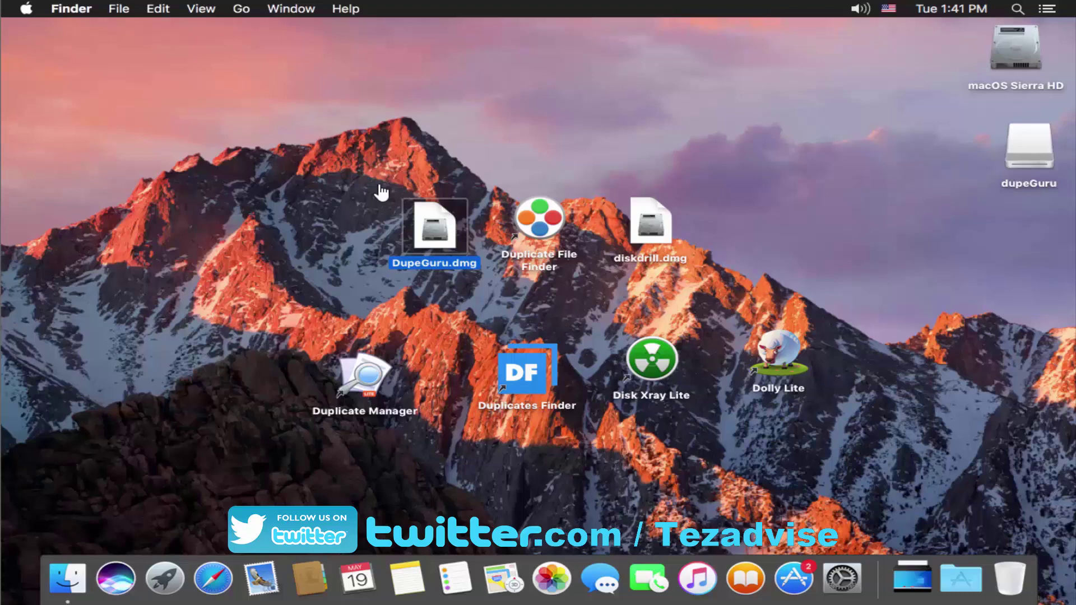
left_click(381, 193)
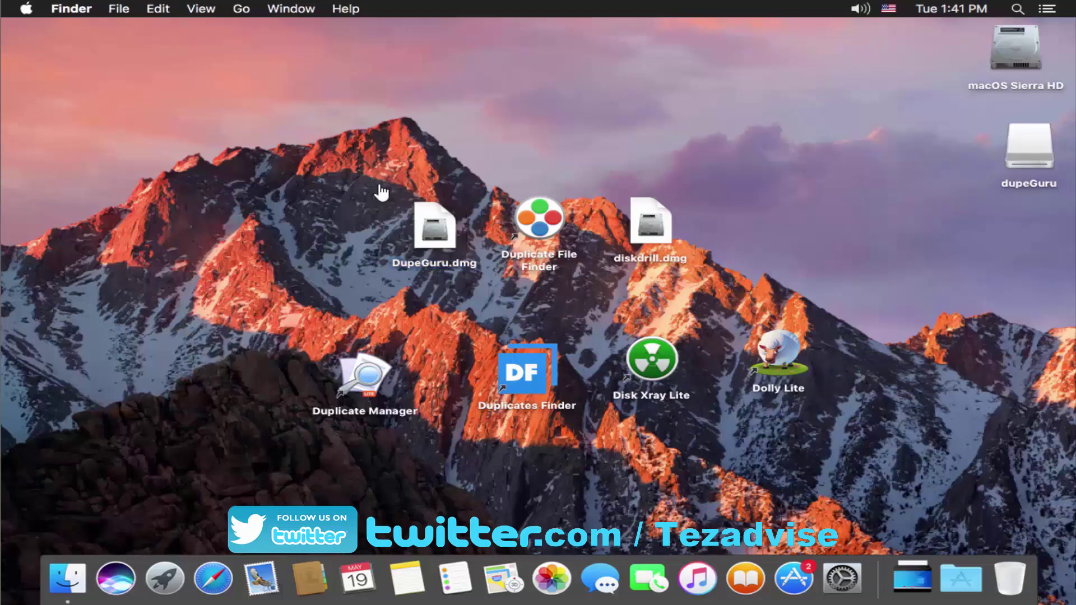
key("Right")
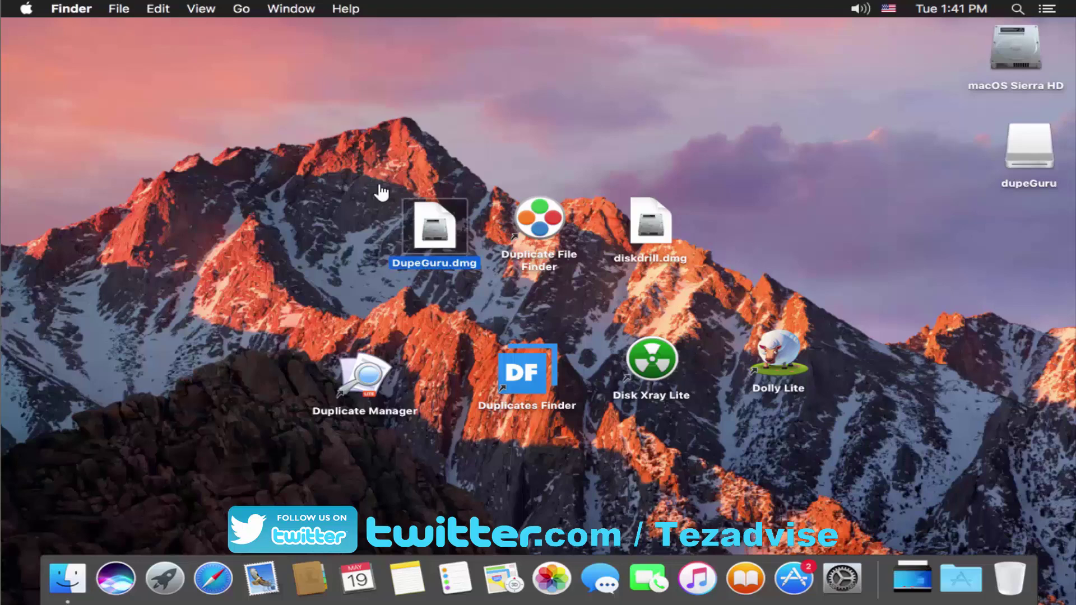
key("super+o")
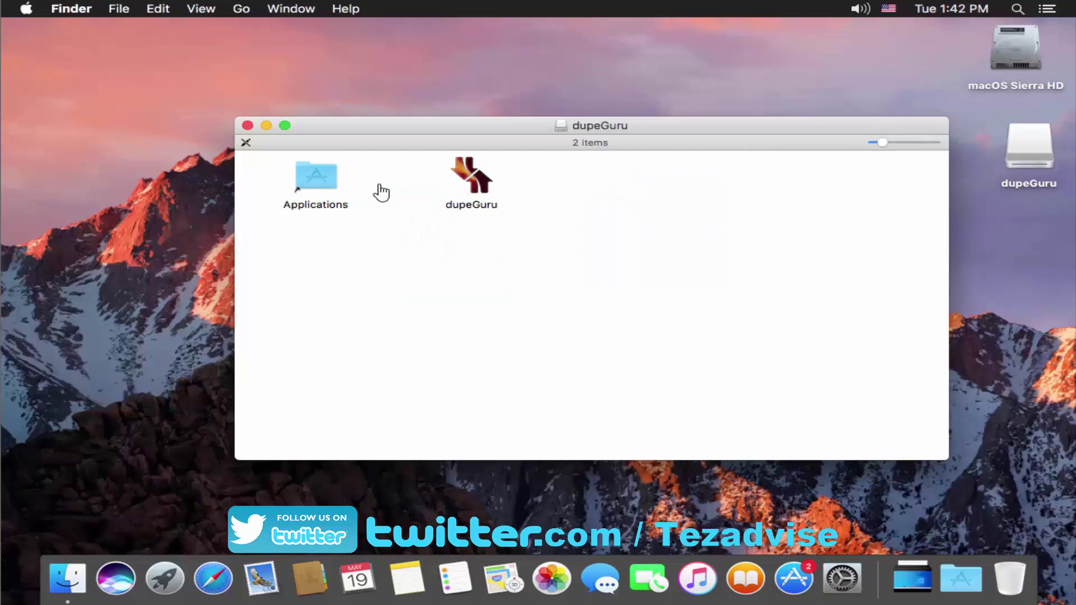
key("d")
key("super+o")
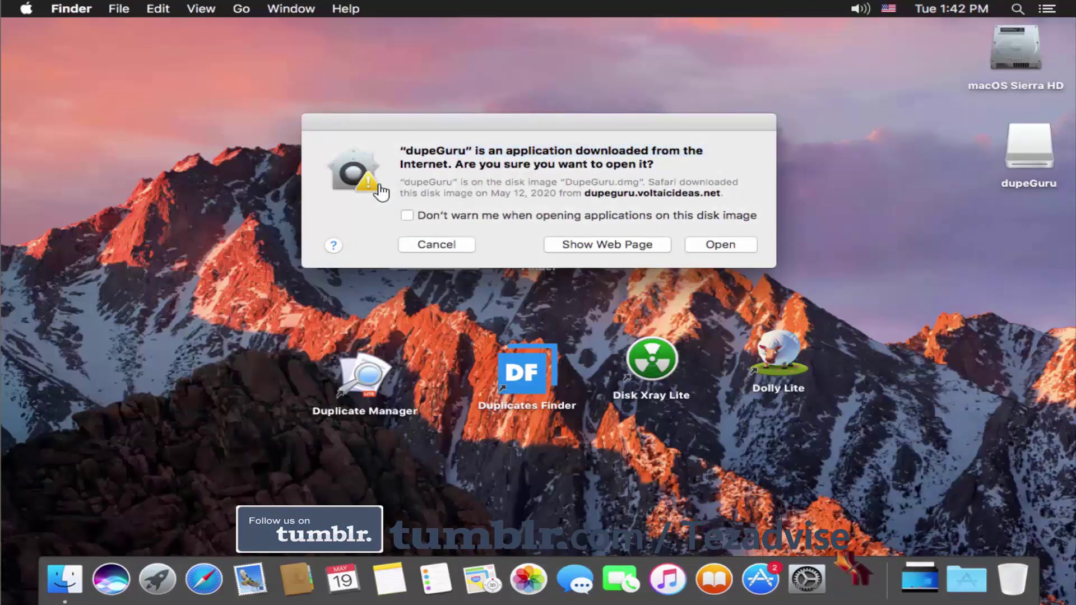
key("Return")
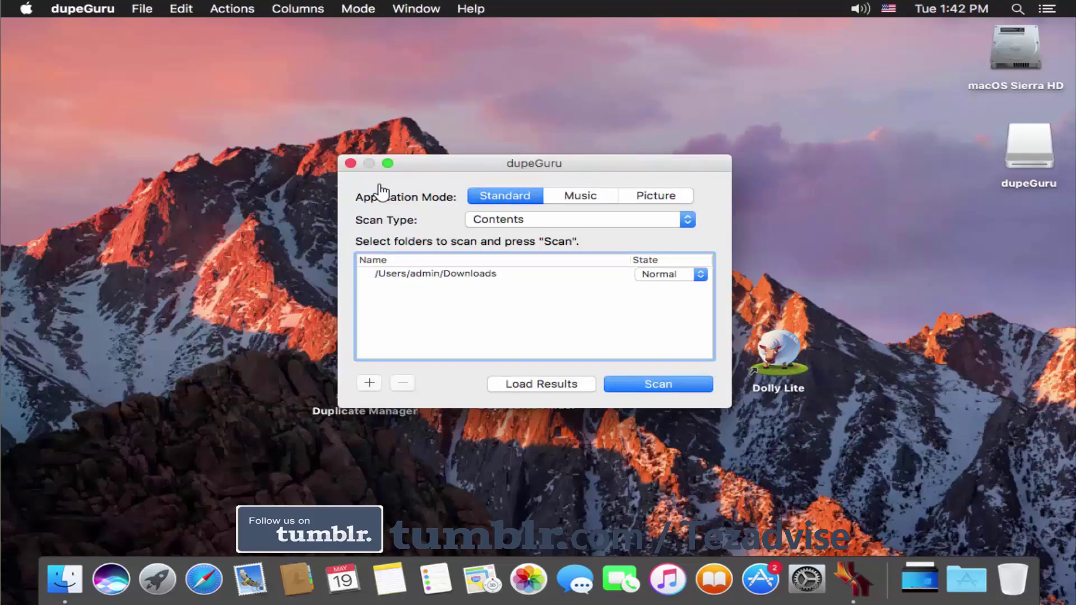
- Try the Music and Picture modes, then return dupeGuru to Standard mode
key("super+2")
key("super+3")
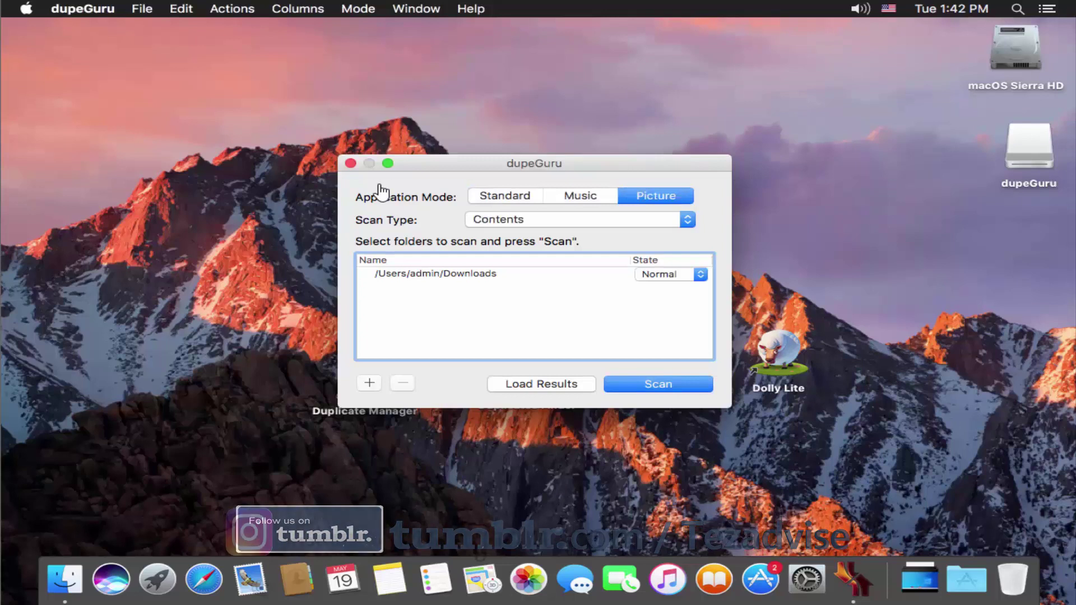
key("super+1")
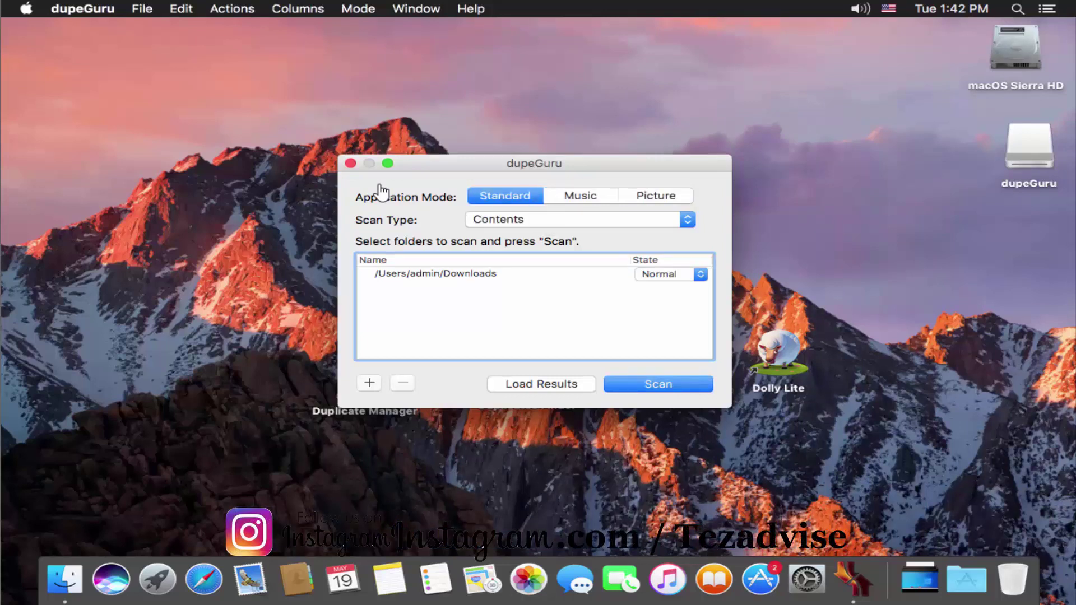
- Browse the Scan Type choices and keep Contents as the scan type
key("space")
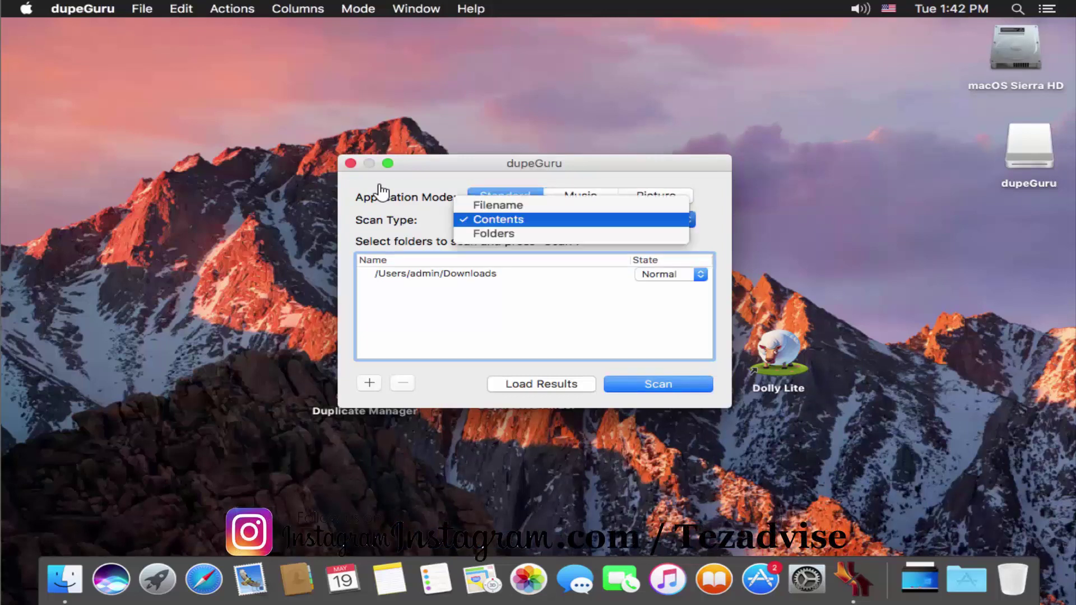
key("Up")
key("Down")
key("Down")
key("Up")
key("Return")
key("Down")
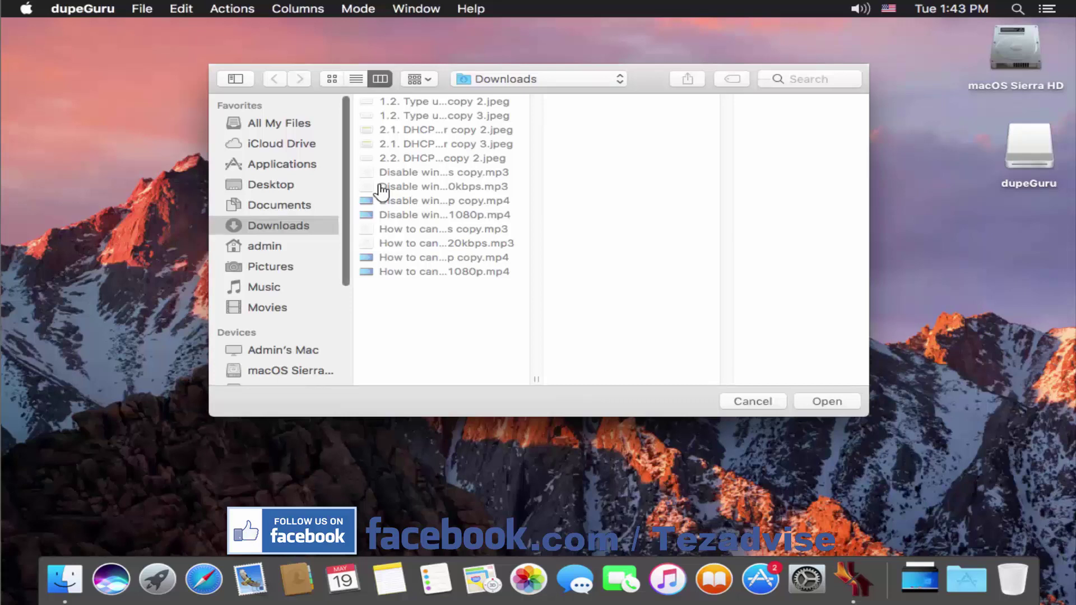
- Choose the Downloads folder and run the duplicate scan
key("super+shift+h")
key("super+alt+l")
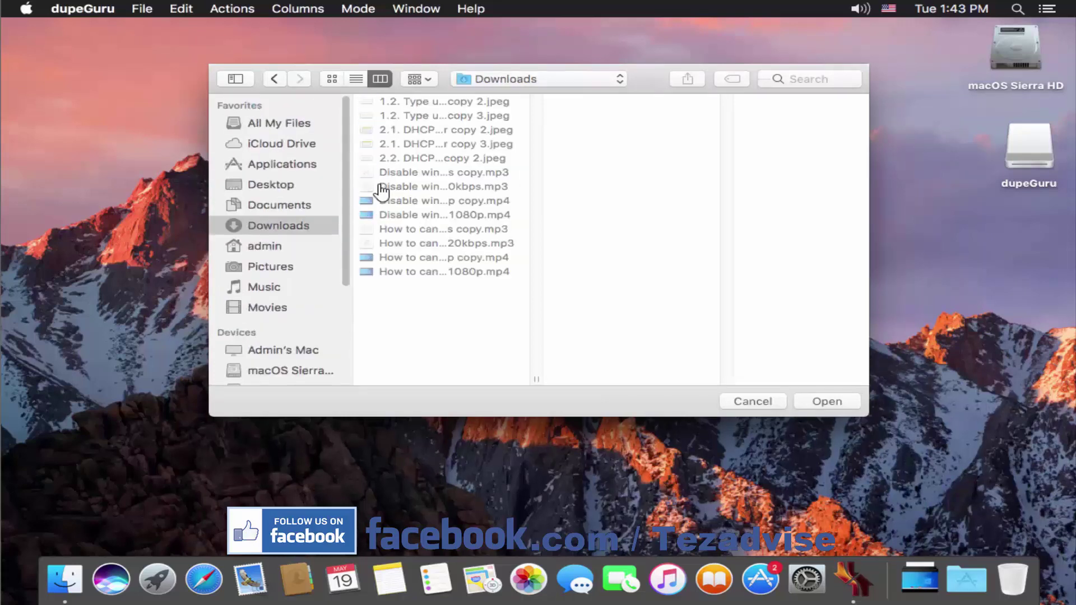
key("Return")
key("Return")
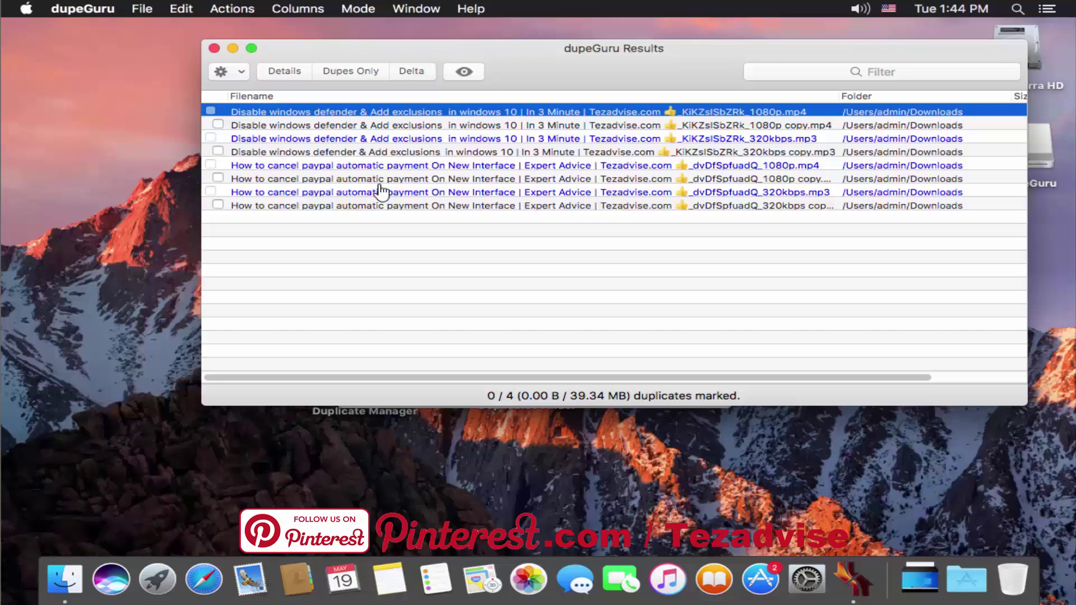
- View details of the 320kbps copy mp3, then filter the results to Dupes Only
key("Down")
key("Down")
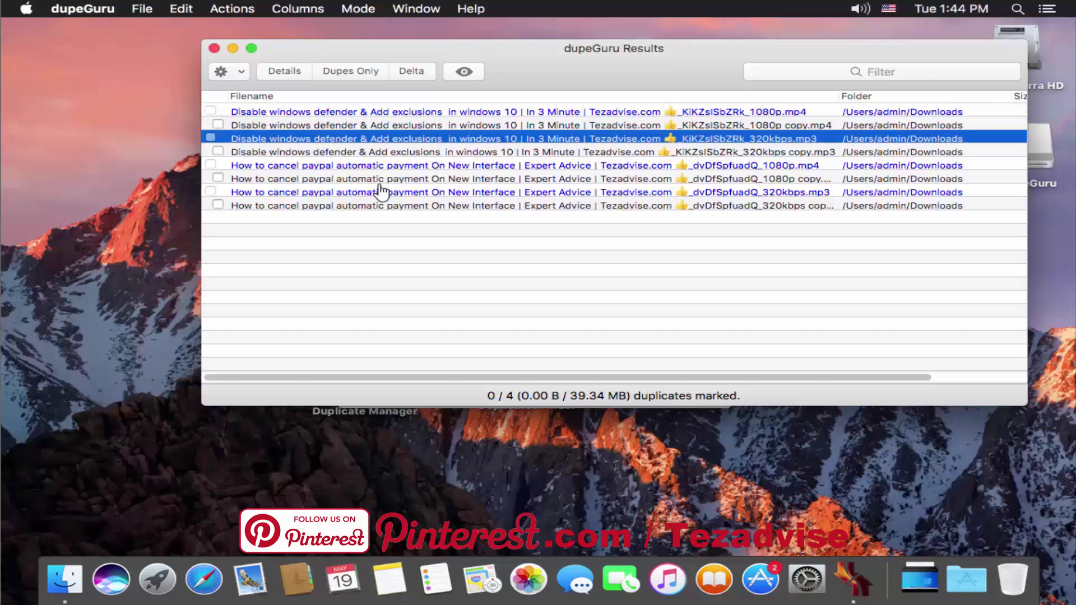
key("Down")
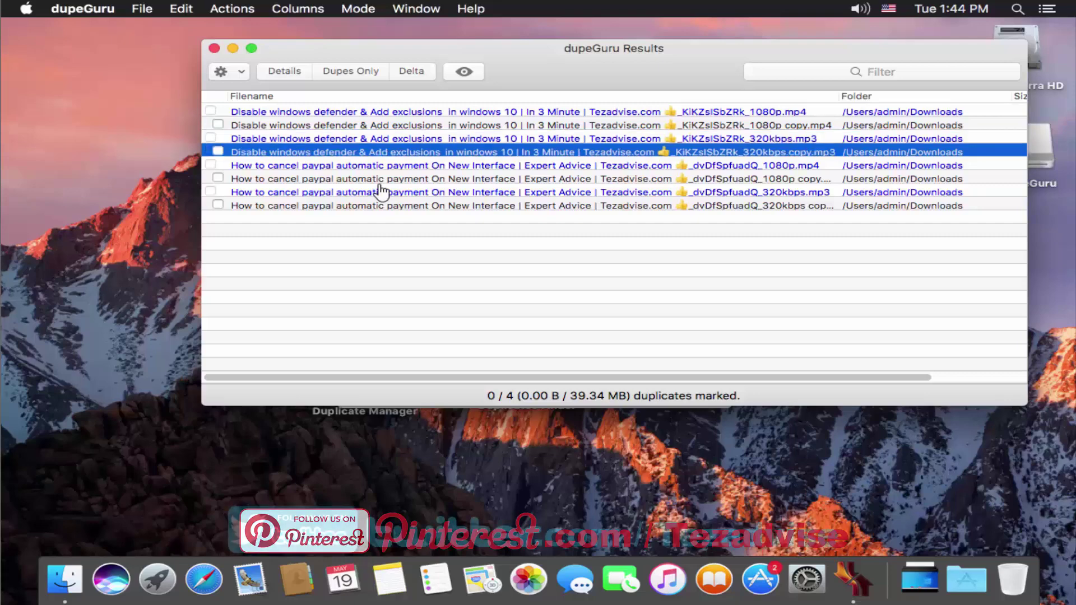
key("super+i")
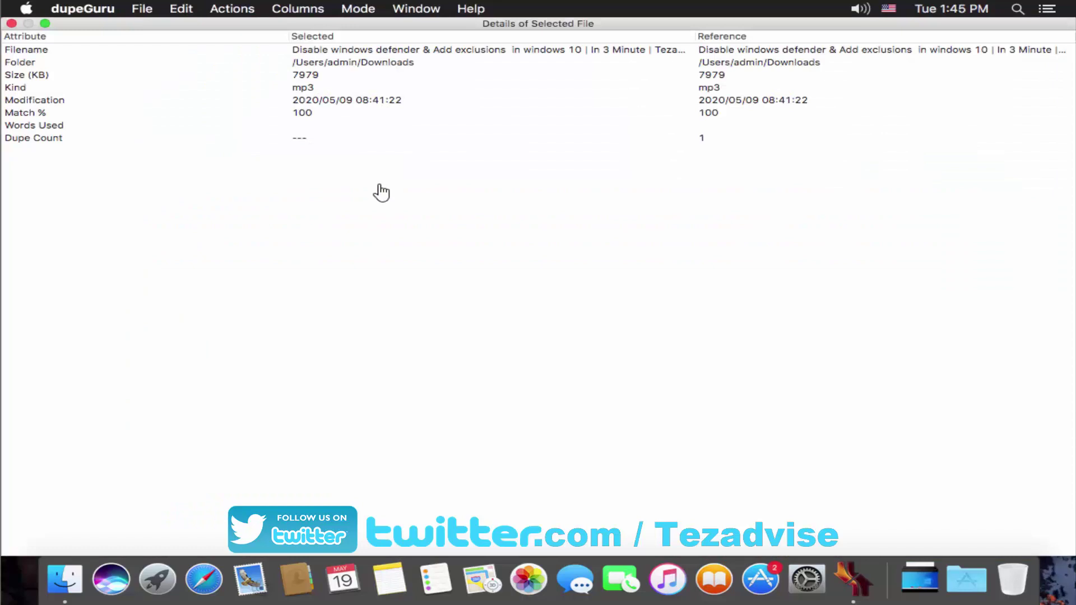
key("super+i")
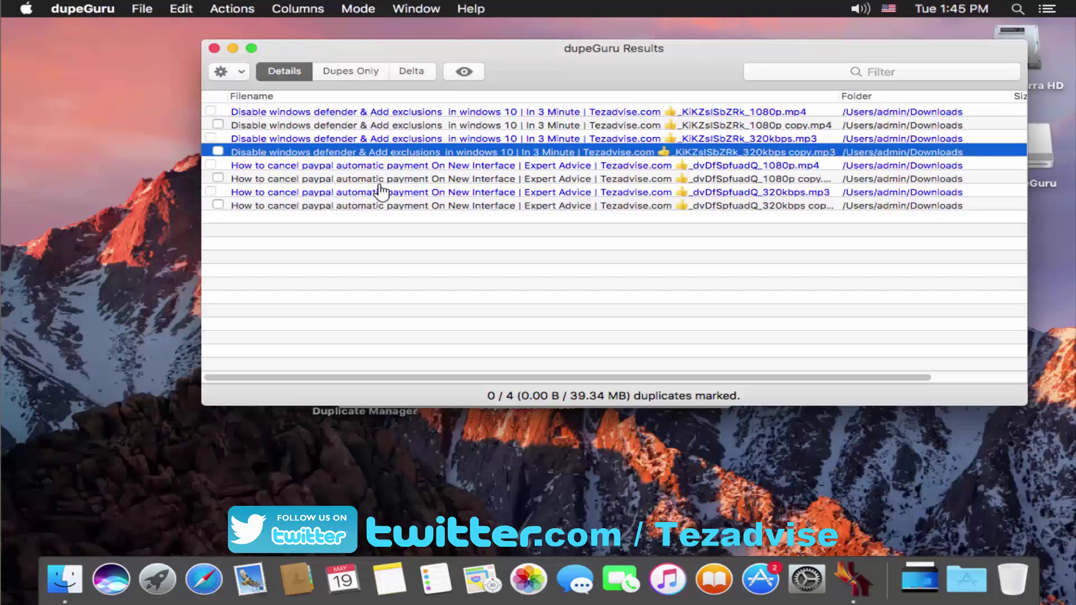
key("super+1")
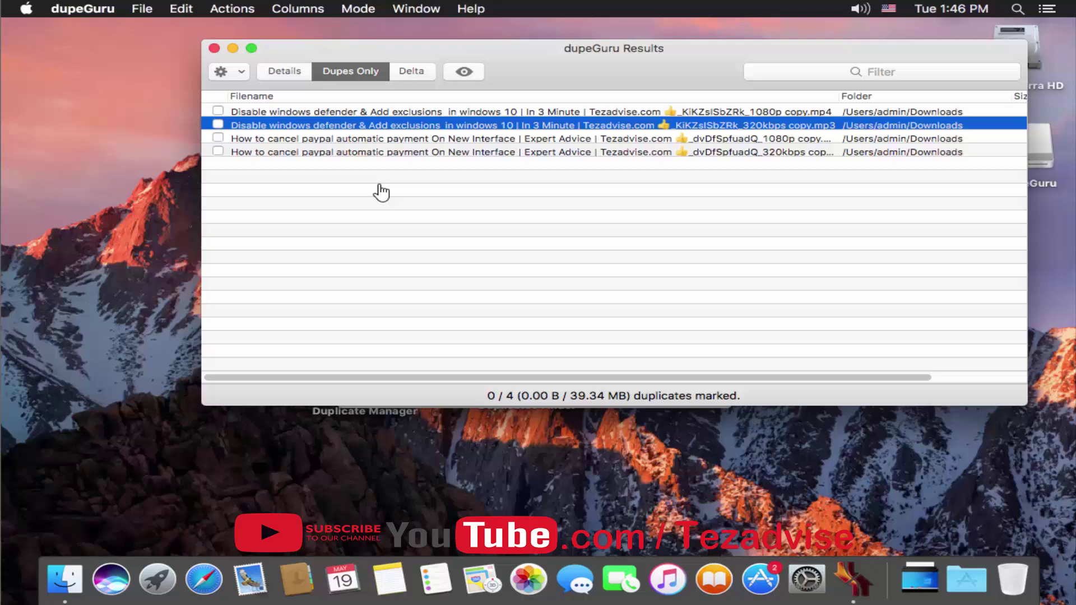
- Mark all four duplicates, then cancel removing the marked files from the results
key("ctrl+F2")
key("Right")
key("Right")
key("Right")
key("Down")
key("Down")
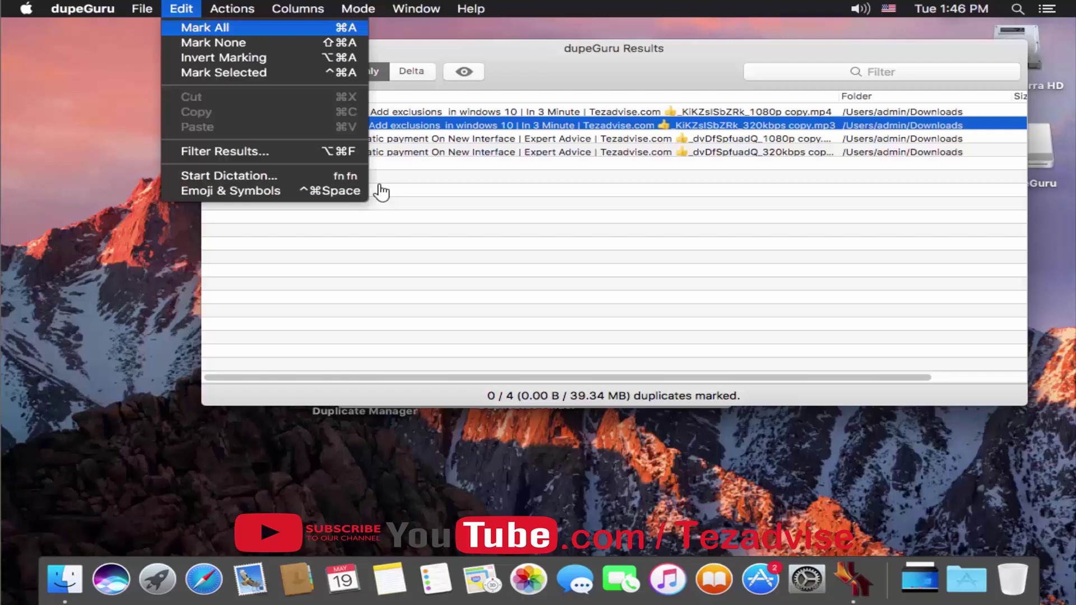
key("Return")
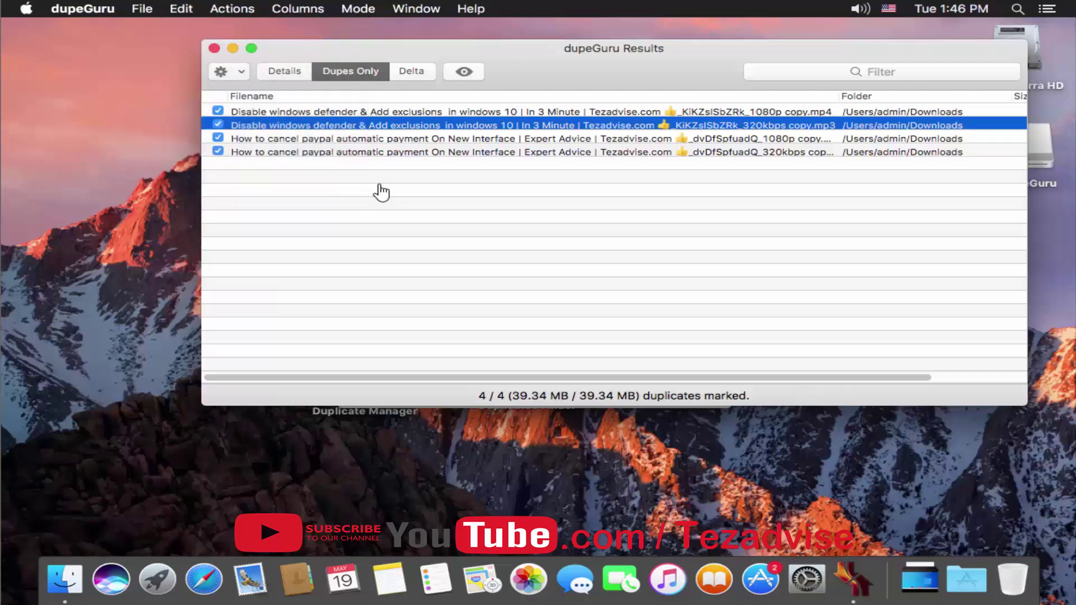
key("ctrl+F5")
key("space")
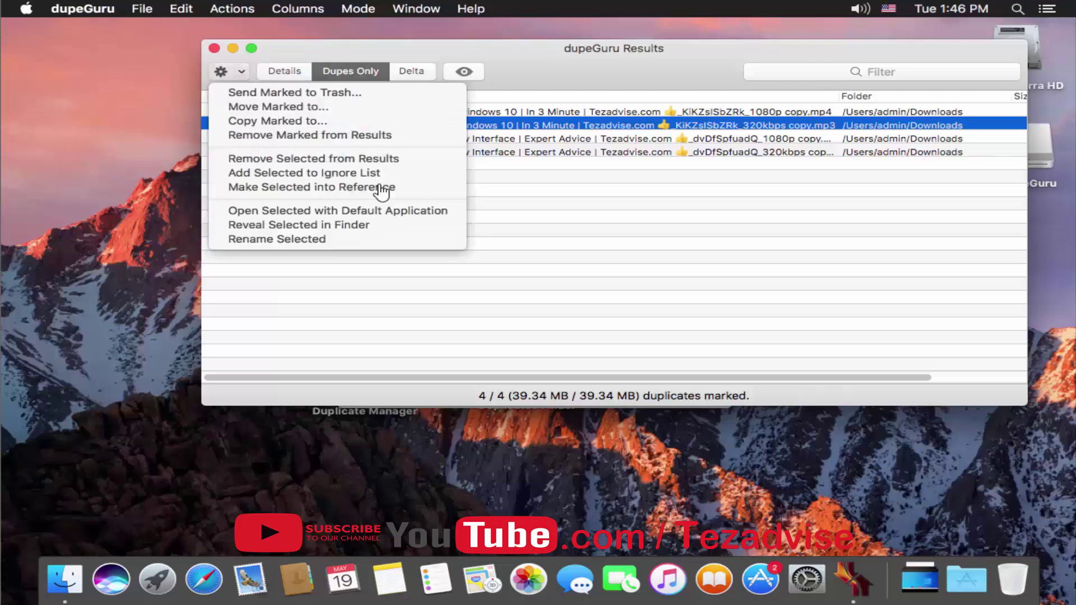
key("Down")
key("Down")
key("Down")
key("Down")
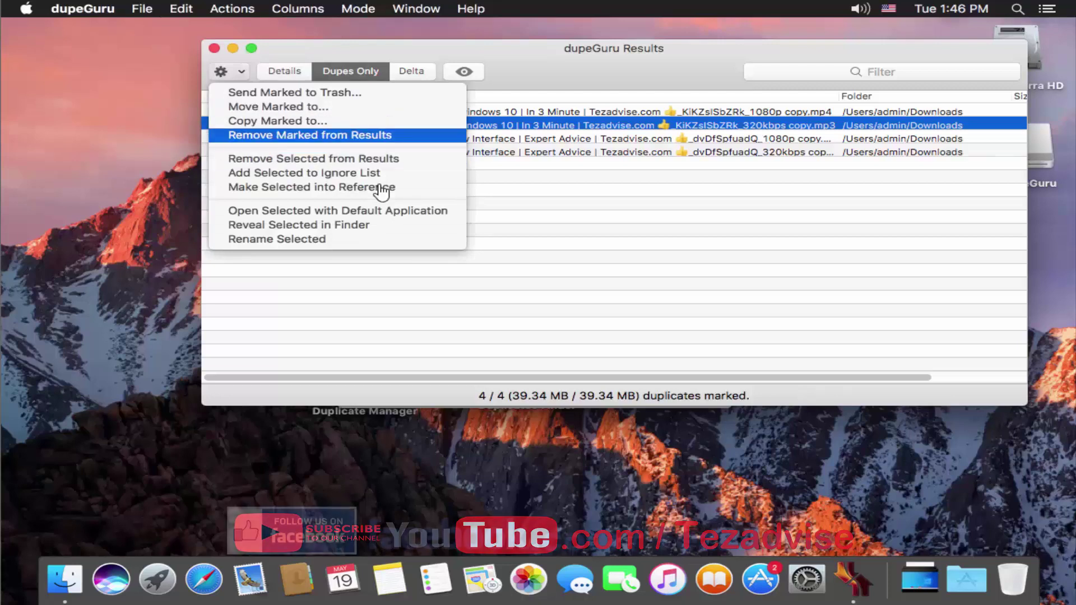
key("Return")
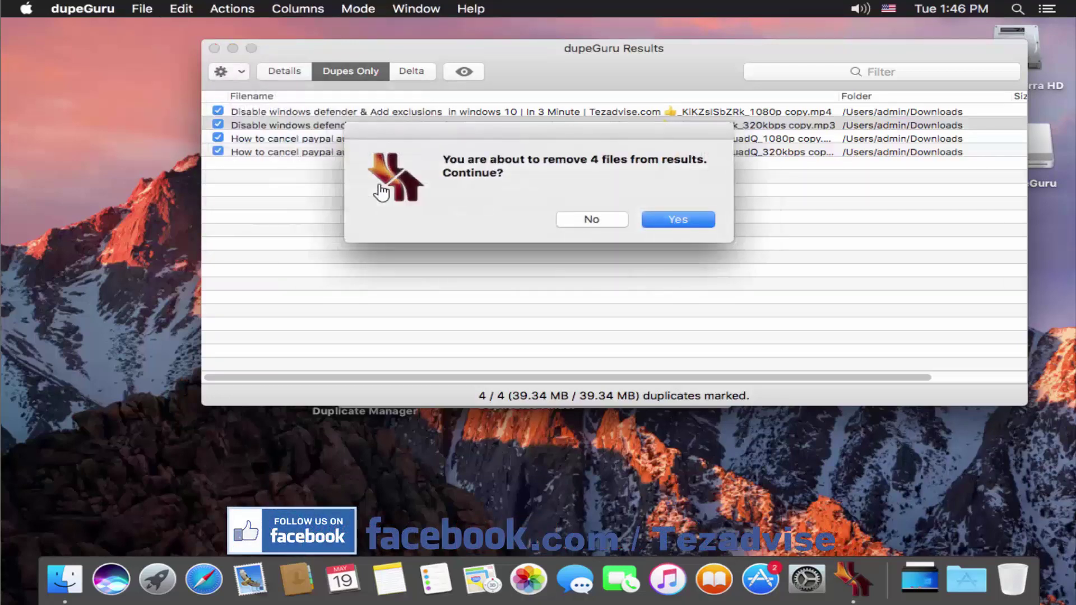
key("Escape")
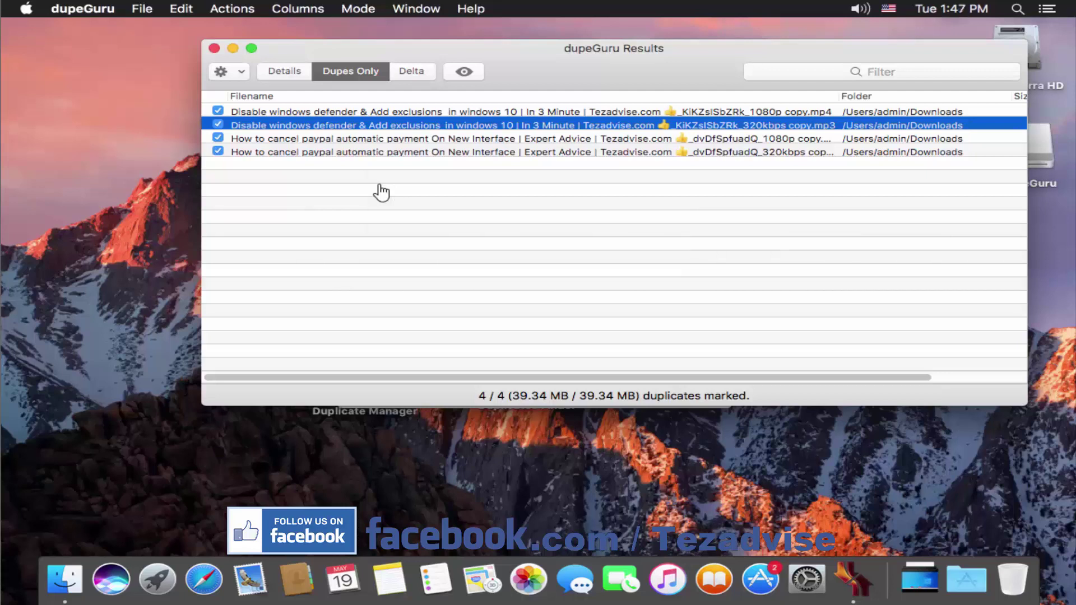
- Show delta values for the duplicate results
key("ctrl+F2")
key("Right")
key("Right")
key("Right")
key("Right")
key("Right")
key("Right")
key("Right")
key("Down")
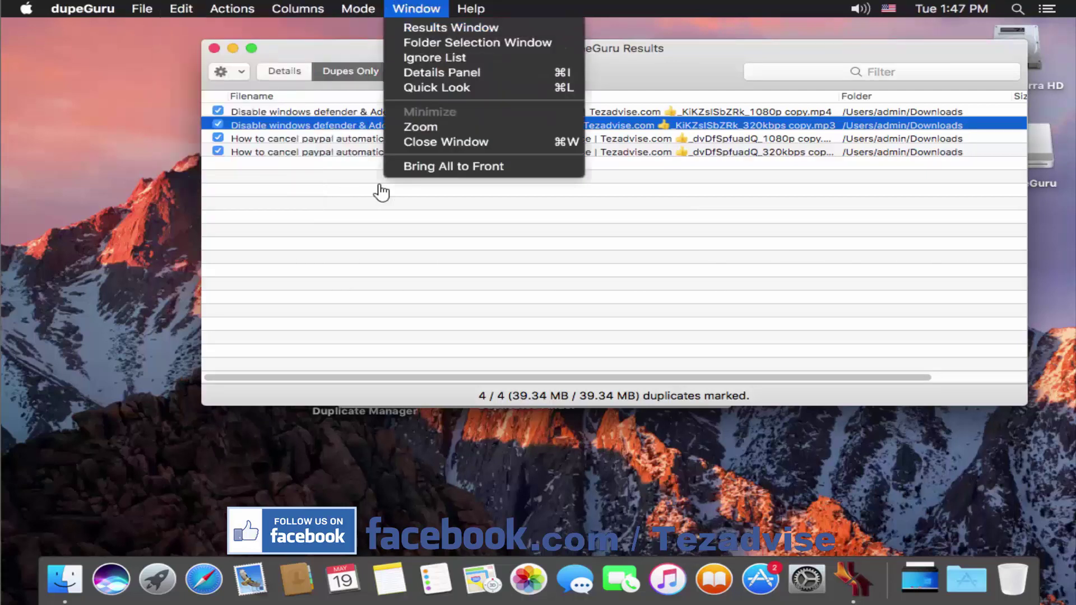
key("Escape")
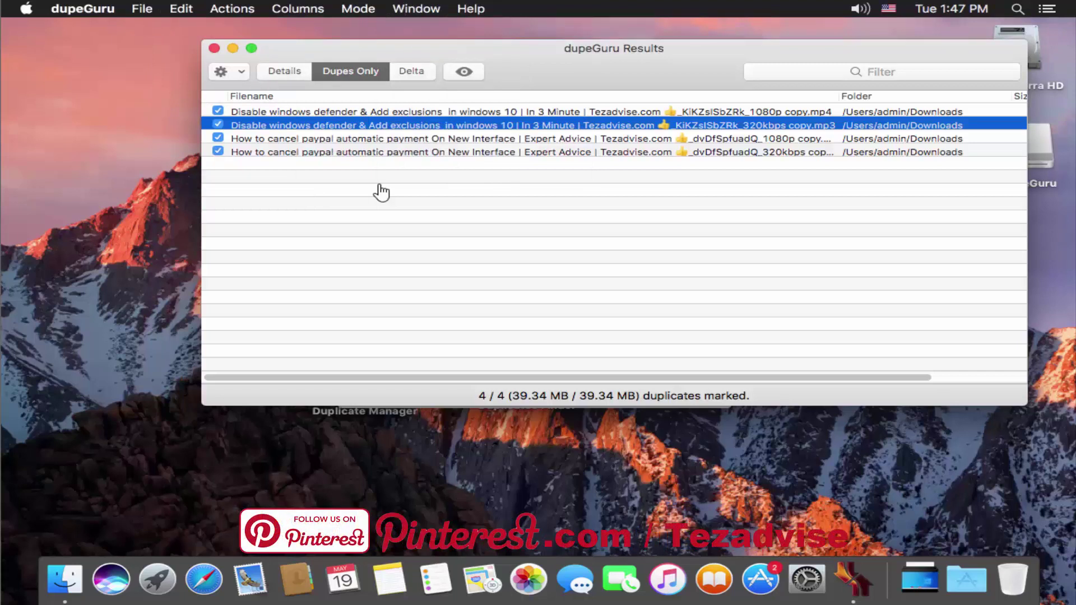
key("super+2")
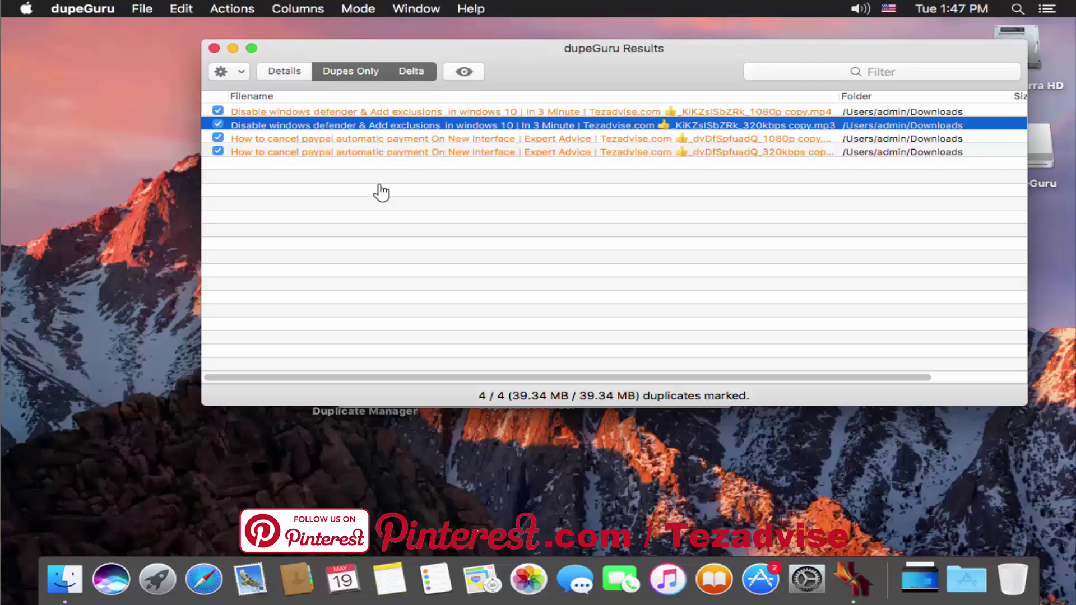
- Preview the paypal 1080p video, unmark the Disable windows defender mp3, and close dupeGuru's windows
key("Up")
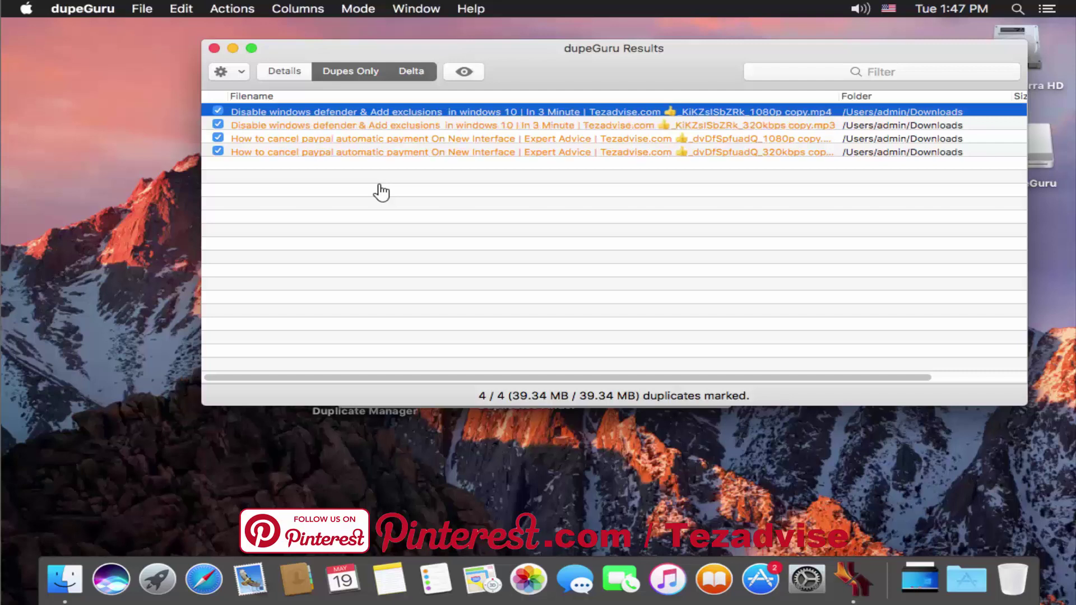
key("Down")
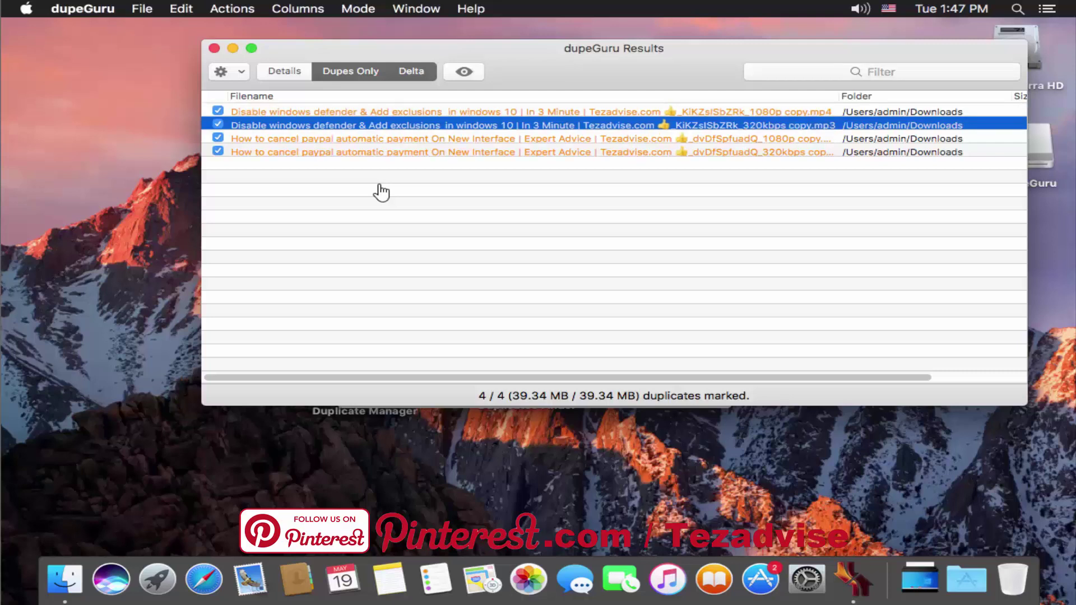
key("Down")
key("space")
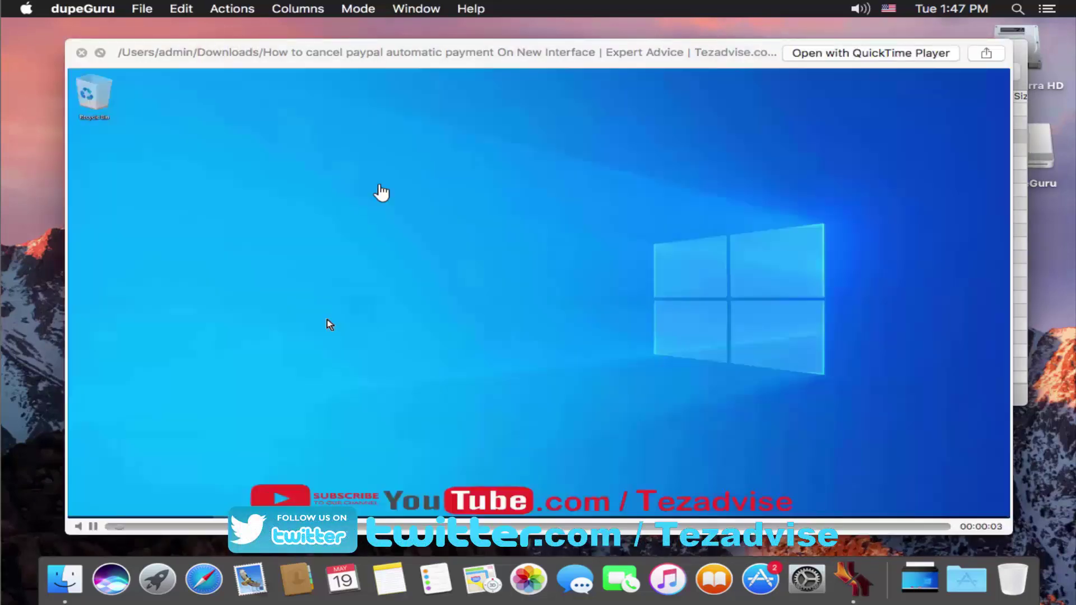
key("space")
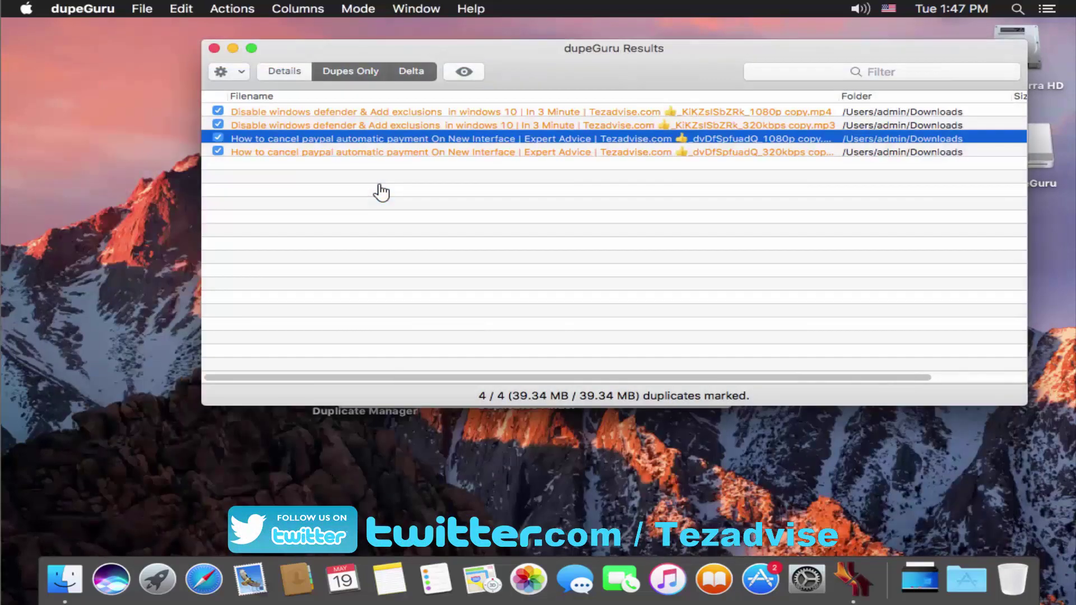
key("Up")
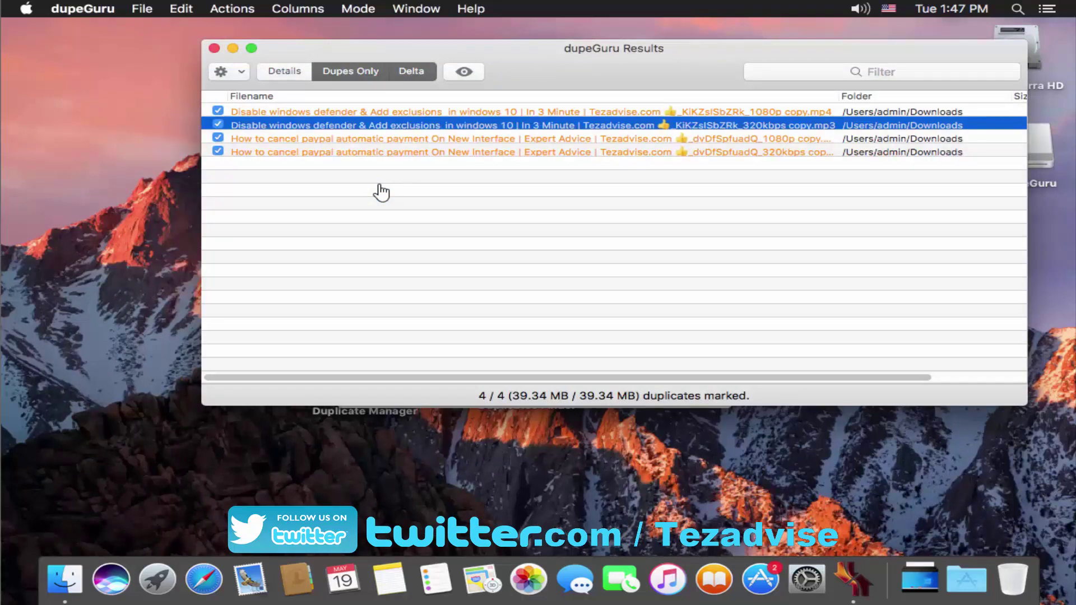
key("space")
key("super+w")
key("super+w")
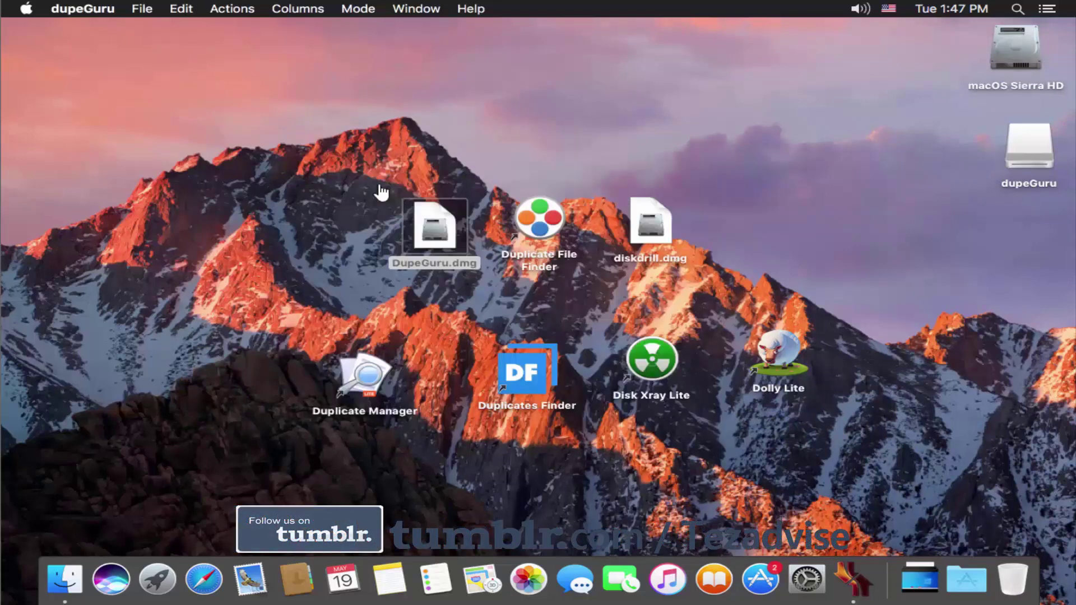
- Launch Duplicate File Finder from the desktop and add Downloads as the folder to scan
key("super+q")
left_click(381, 192)
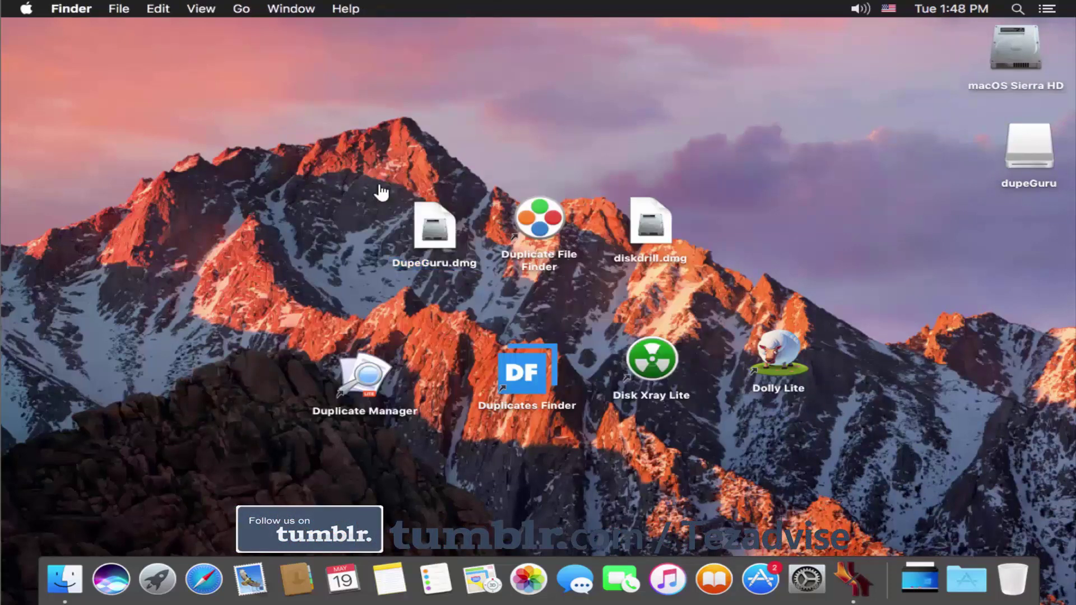
key("Right")
key("super+o")
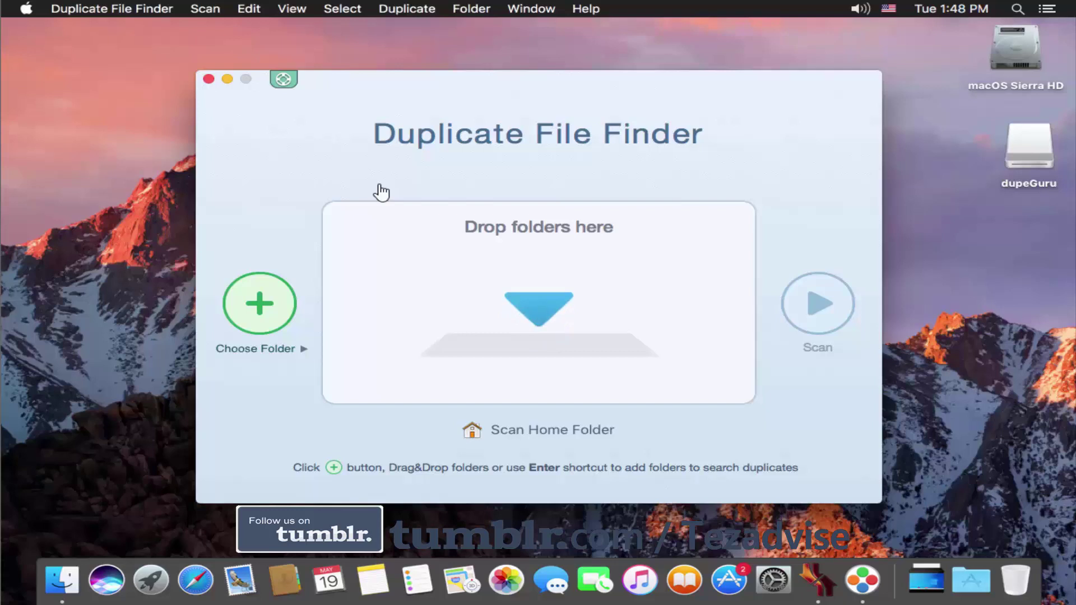
key("Return")
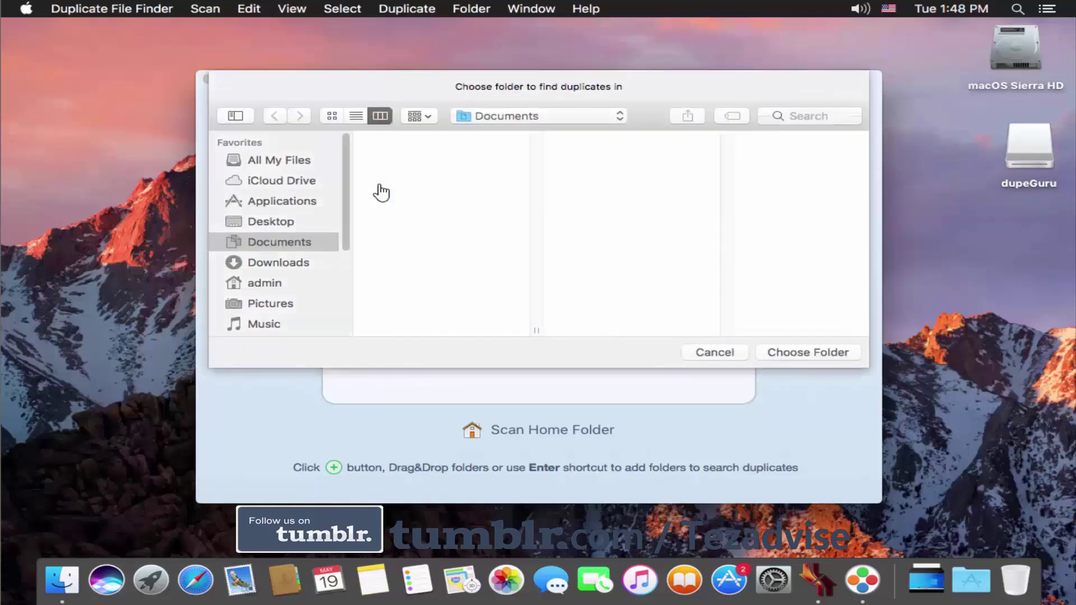
key("super+alt+l")
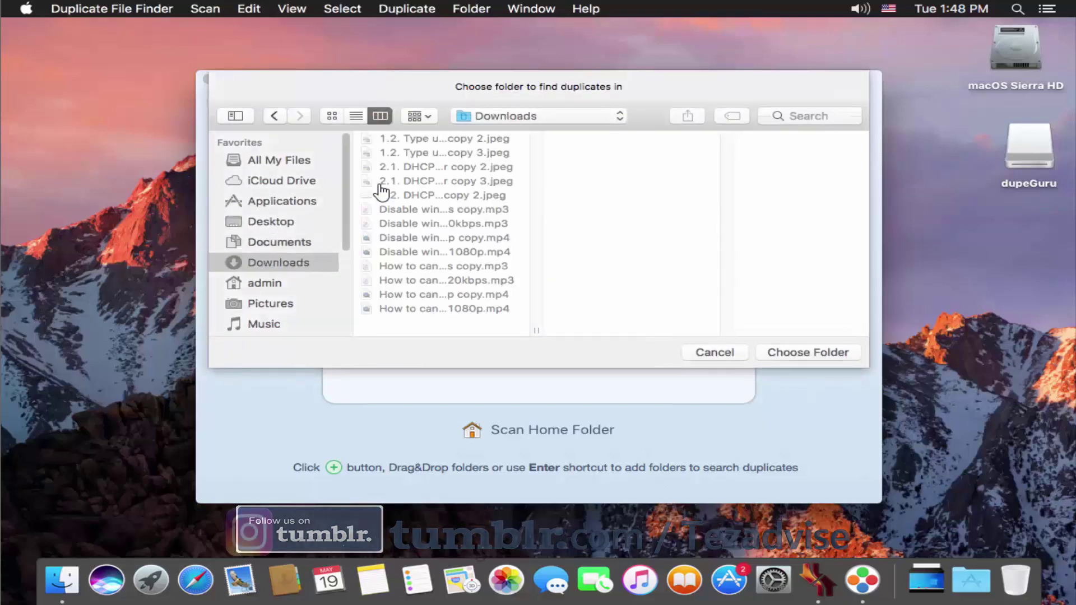
key("Return")
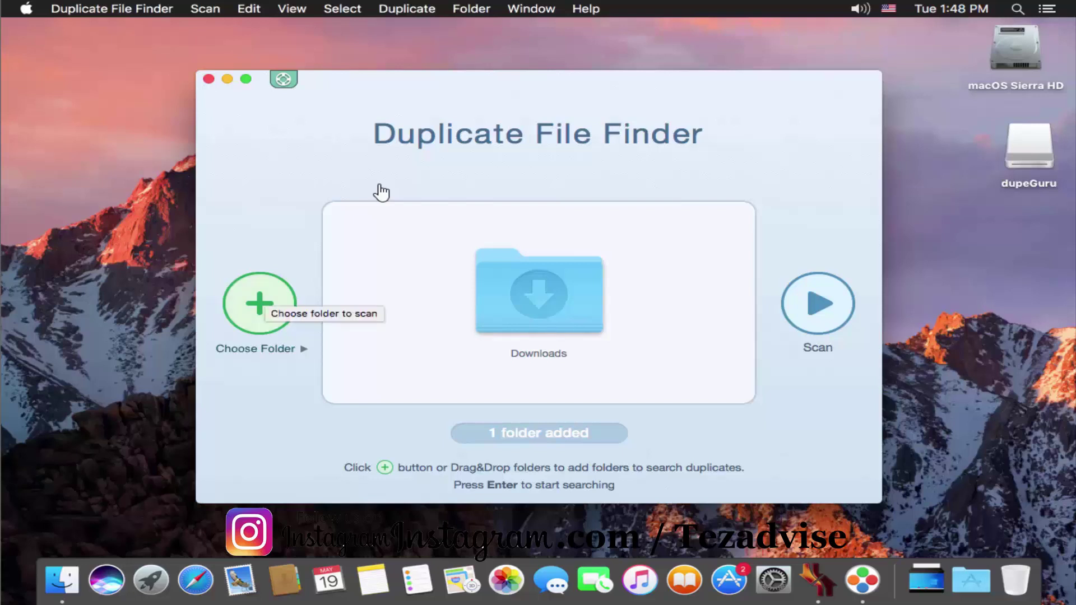
key("super+o")
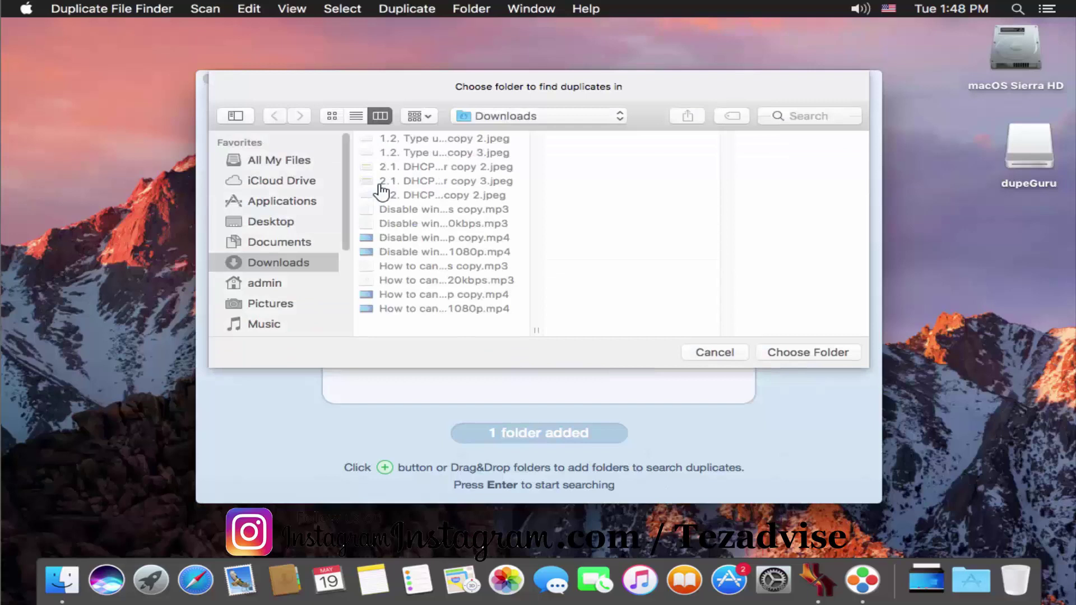
key("super+shift+o")
key("Return")
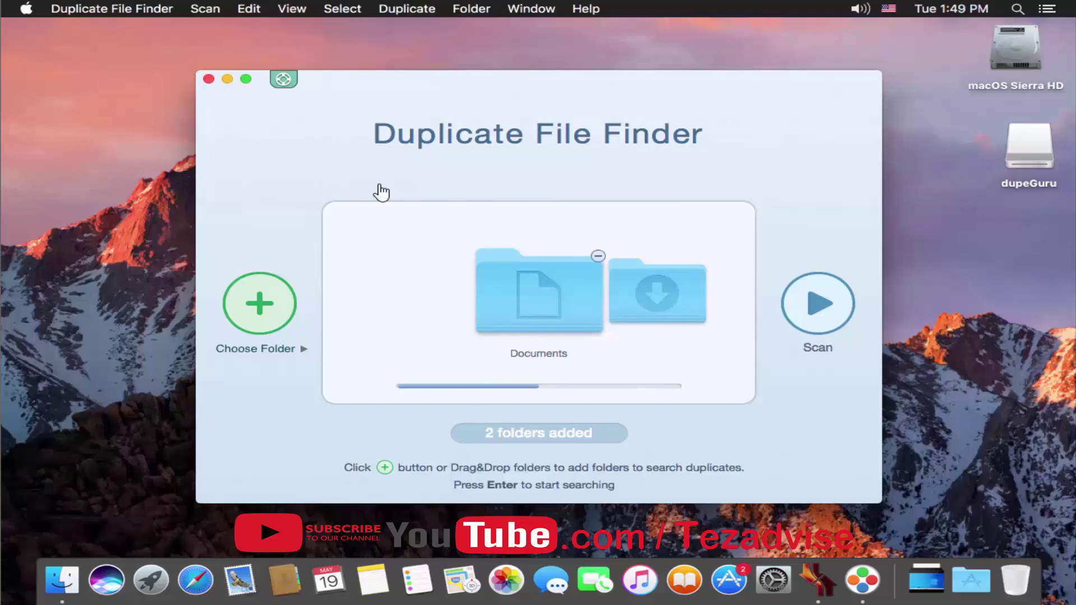
key("Delete")
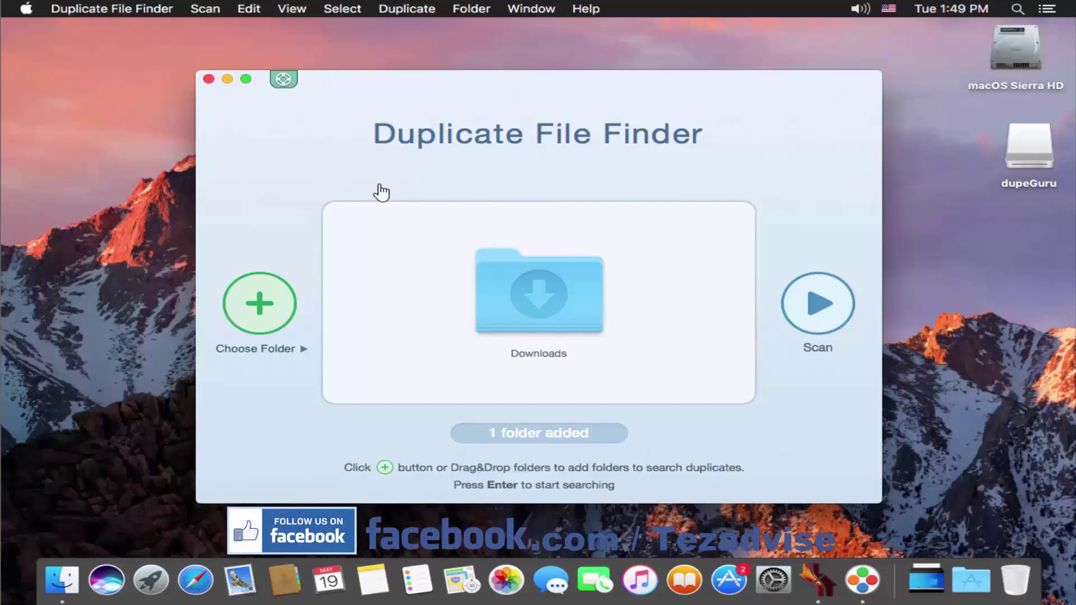
- Scan Downloads and show the Duplicate Files list of 12 files totalling 82.5 MB
key("Return")
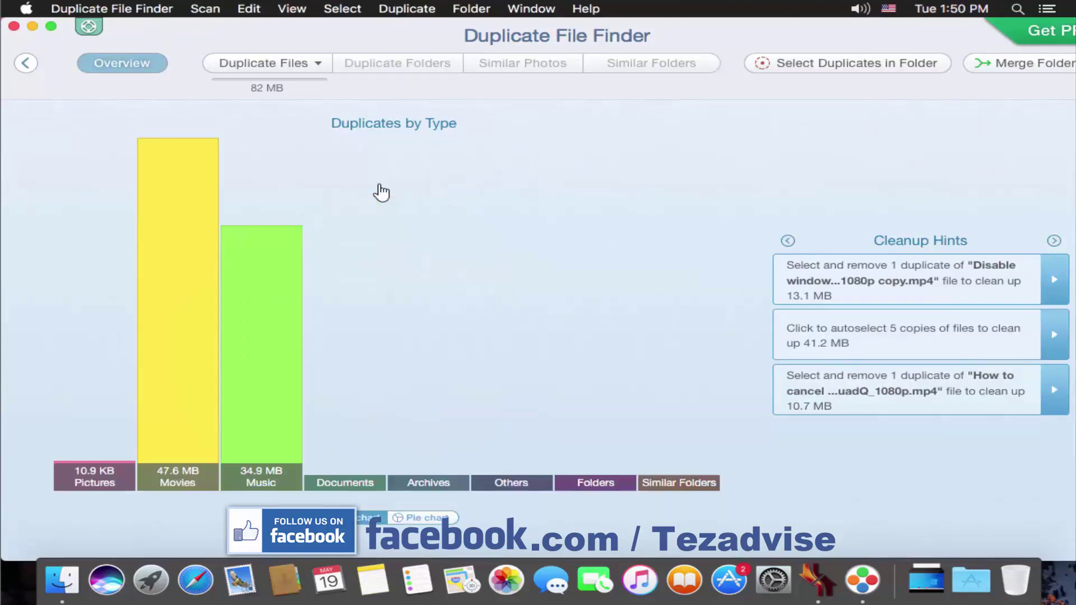
key("super+2")
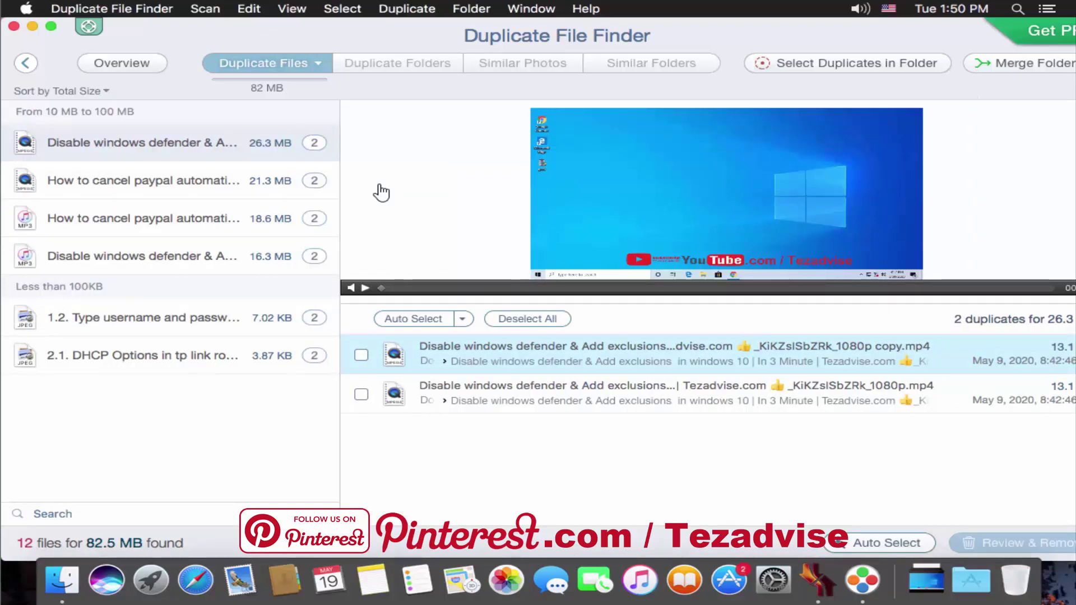
- Browse the paypal and Disable windows defender groups, then Auto Select one copy per group
key("Down")
key("Down")
key("Down")
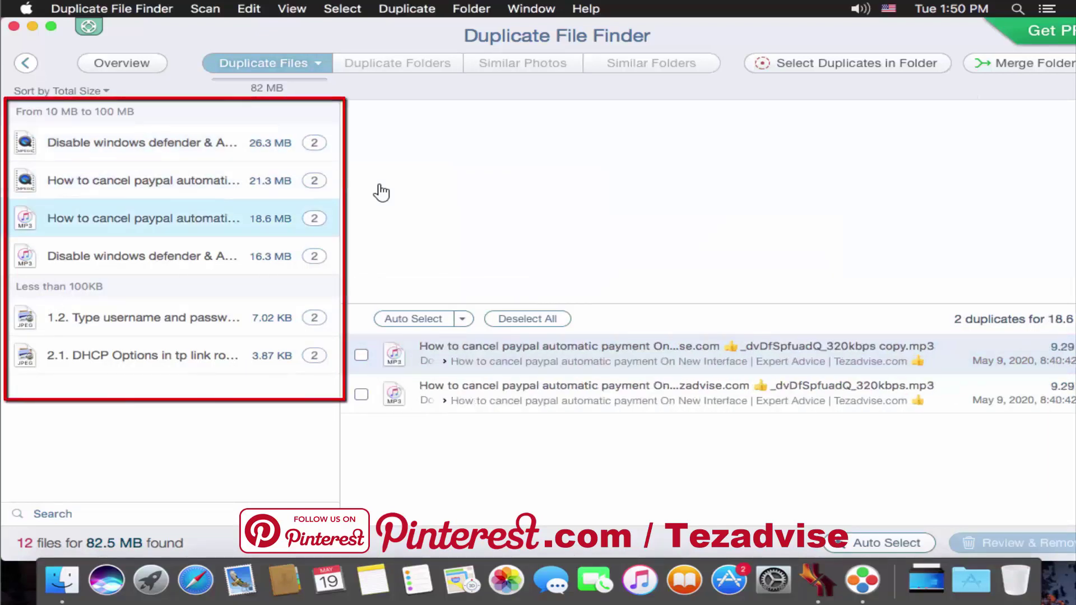
key("Up")
key("Up")
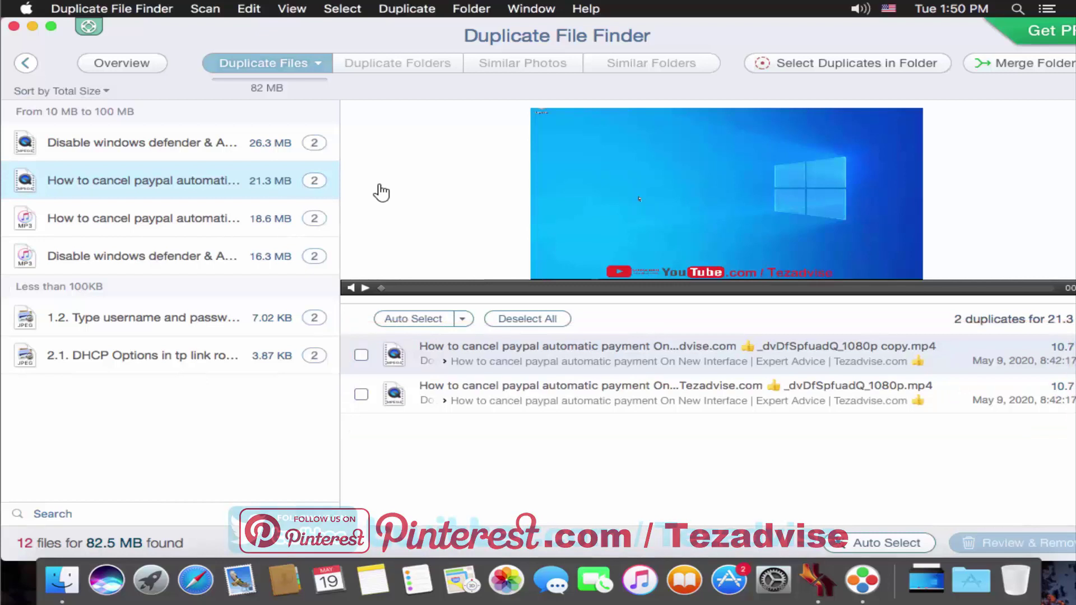
key("Up")
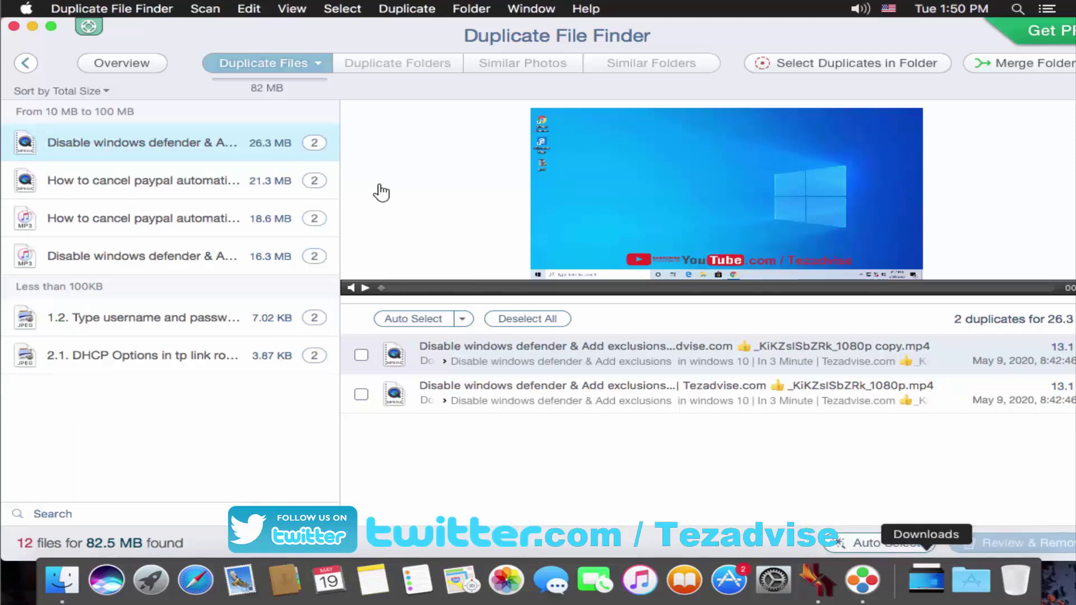
key("super+a")
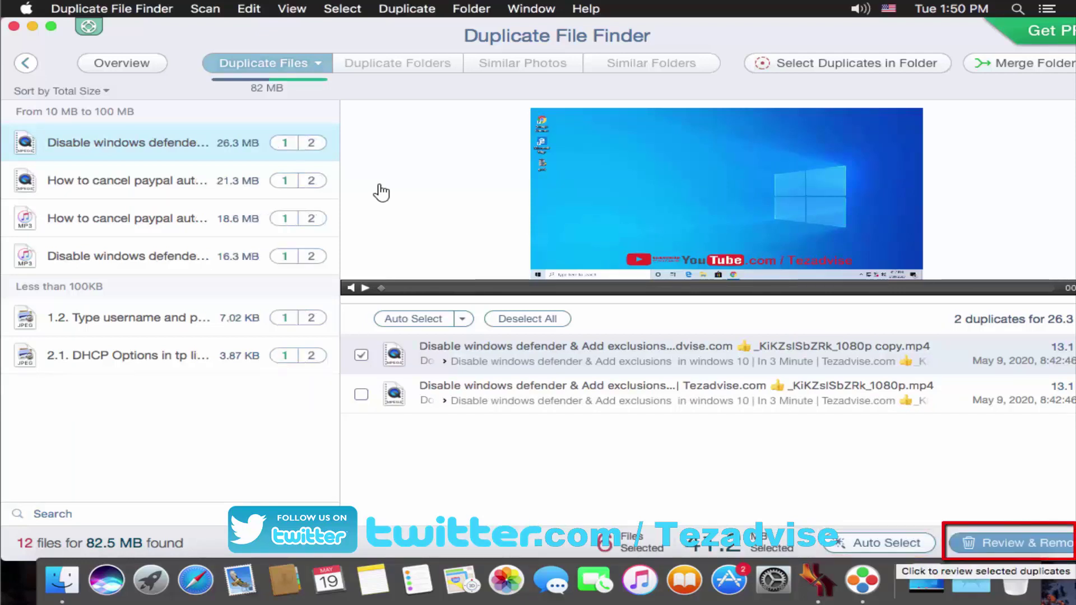
- Review the six copies queued for removal, then quit without saving the scan results
key("Return")
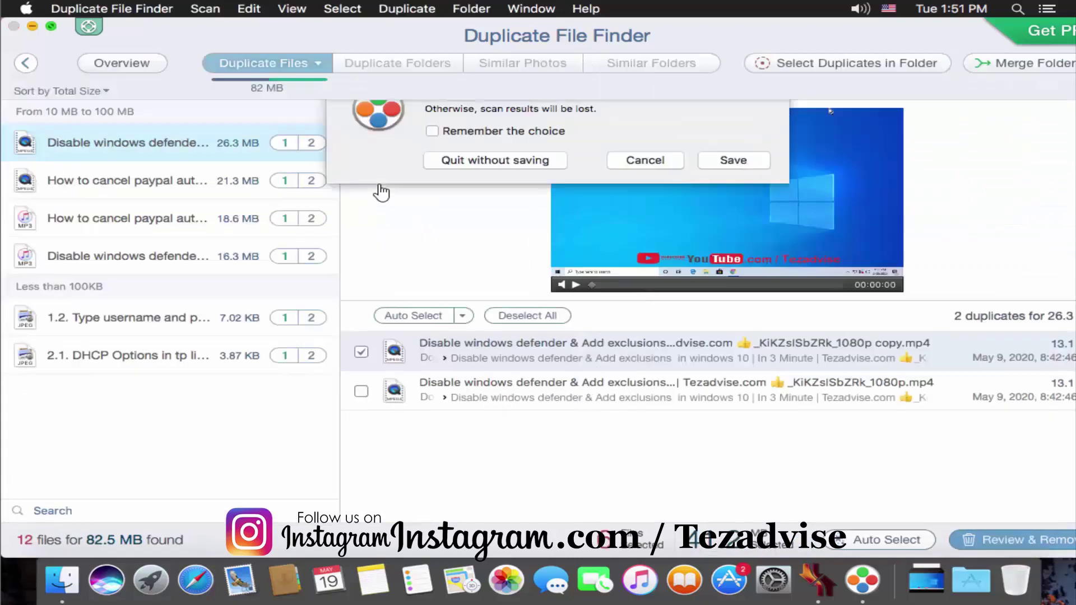
key("super+d")
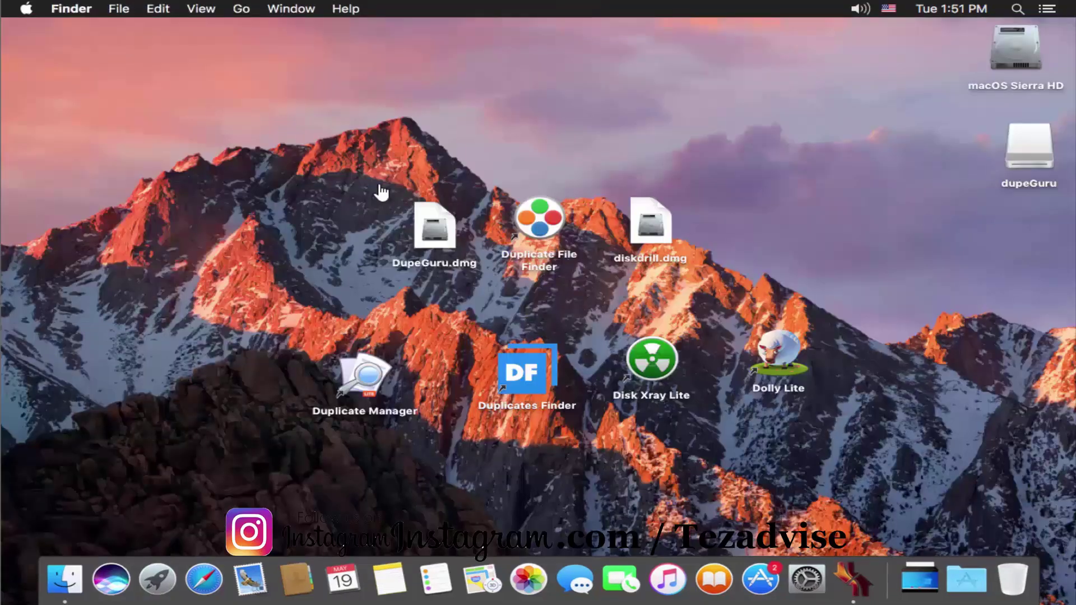
- Open diskdrill.dmg, copy Disk Drill into Applications, and launch it from the mounted image
type("diskd")
key("super+o")
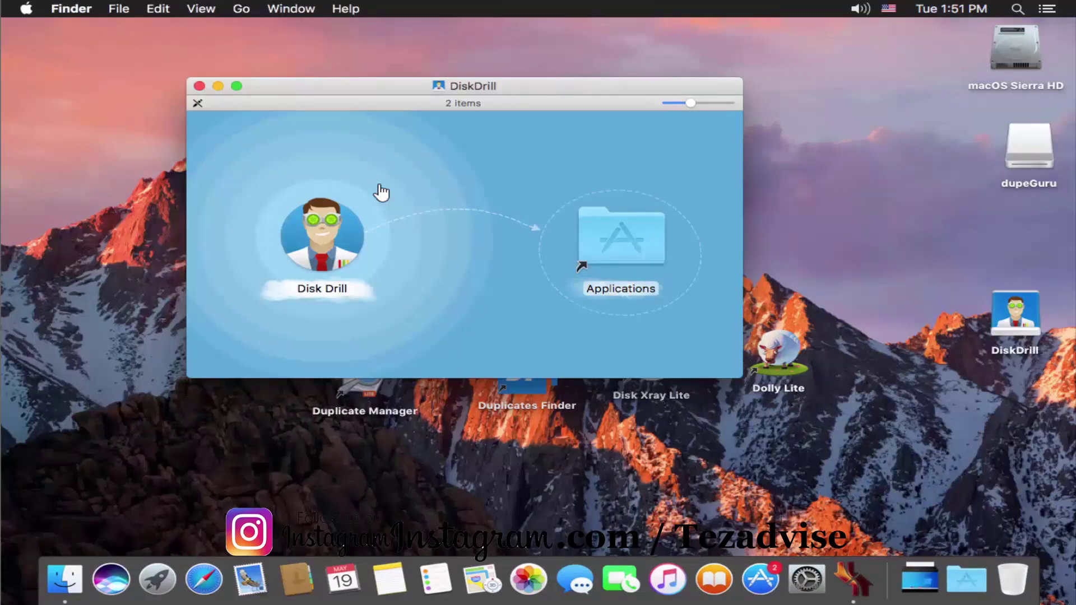
left_click_drag(323, 235, 628, 238)
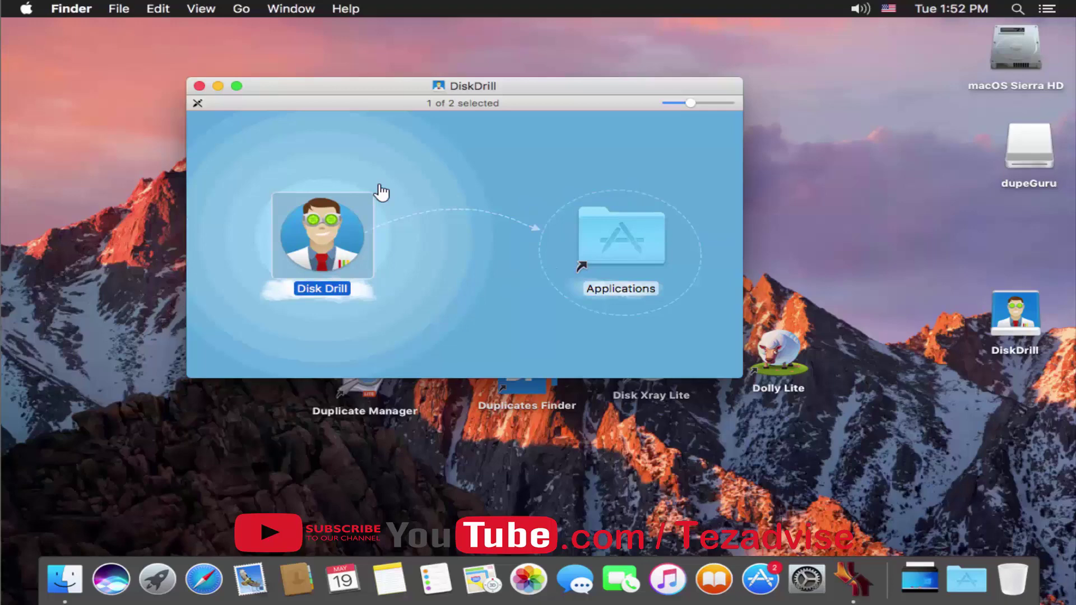
key("super+Down")
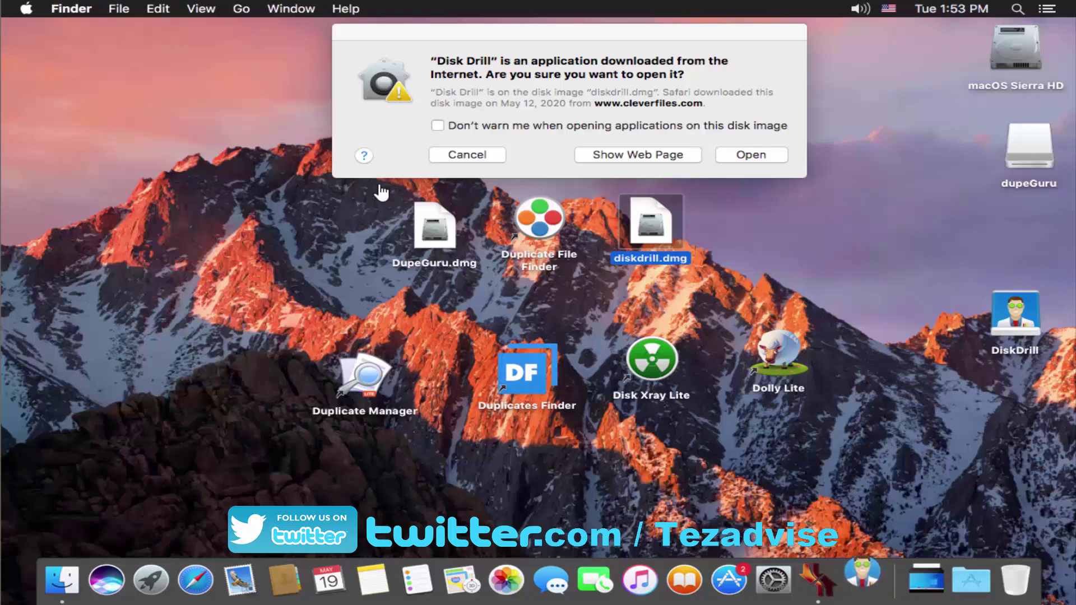
key("Left")
key("Left")
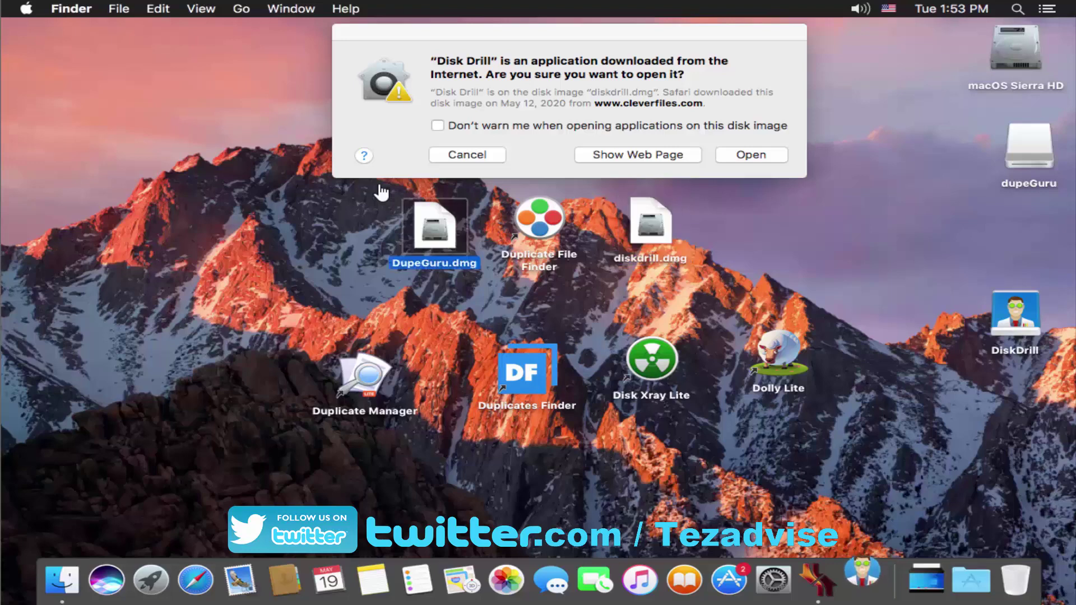
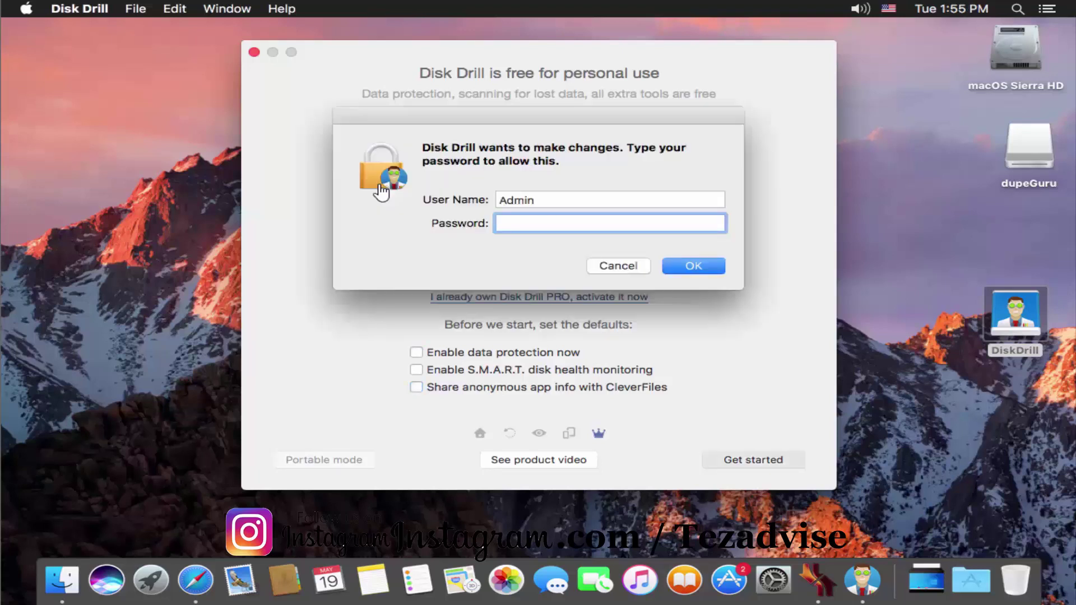
- Enter the administrator password to grant Disk Drill access
key("Return")
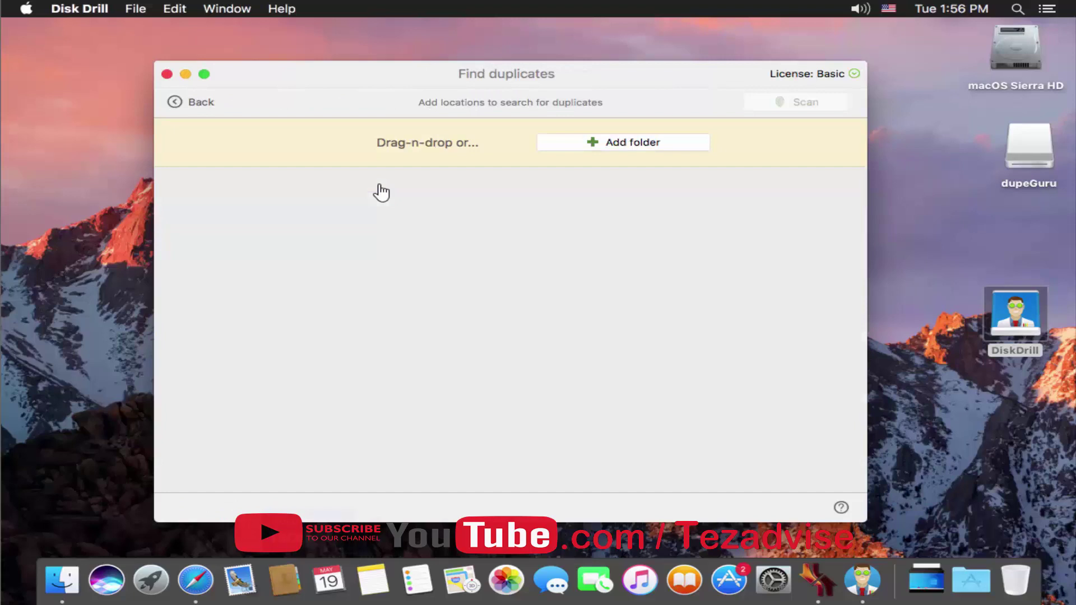
- Add the Downloads folder as a search location and scan it for duplicates
key("super+o")
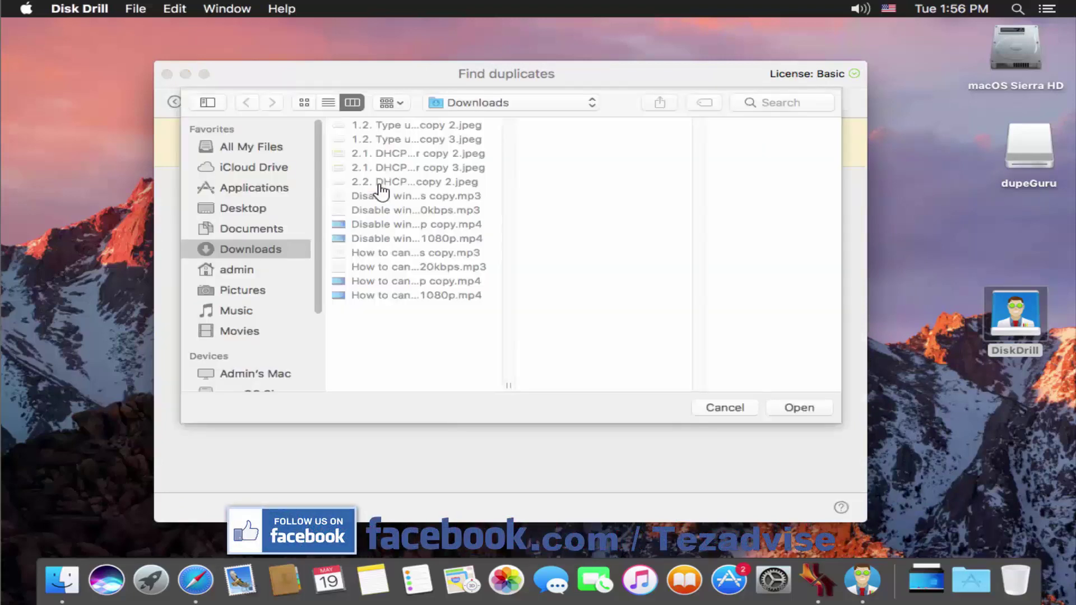
key("Return")
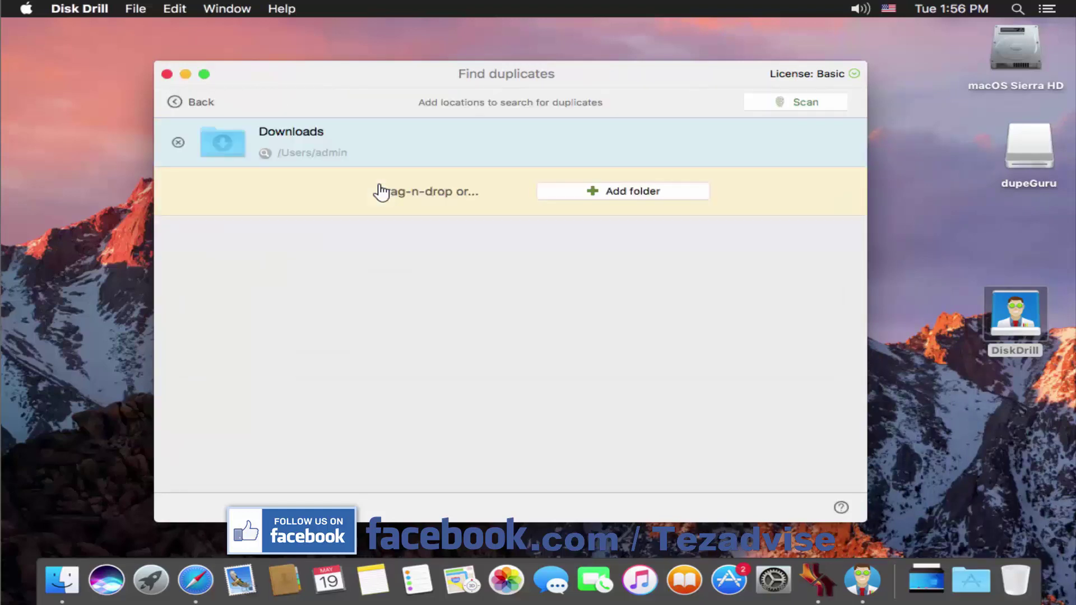
key("Return")
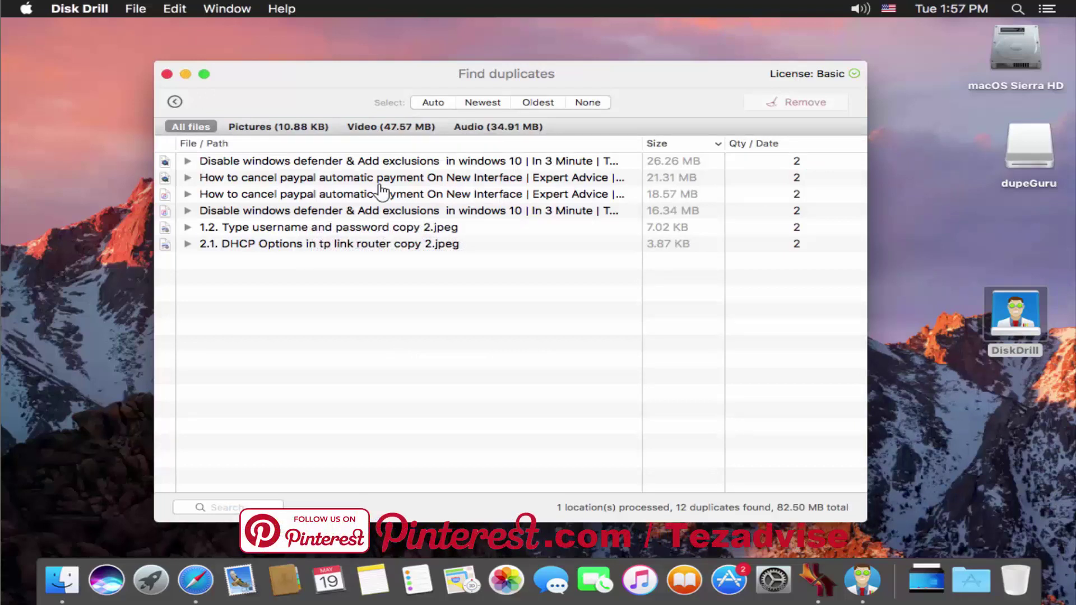
- Inspect the copies in the DHCP Options, 16.34 MB windows defender and 18.57 MB paypal video groups
key("Right")
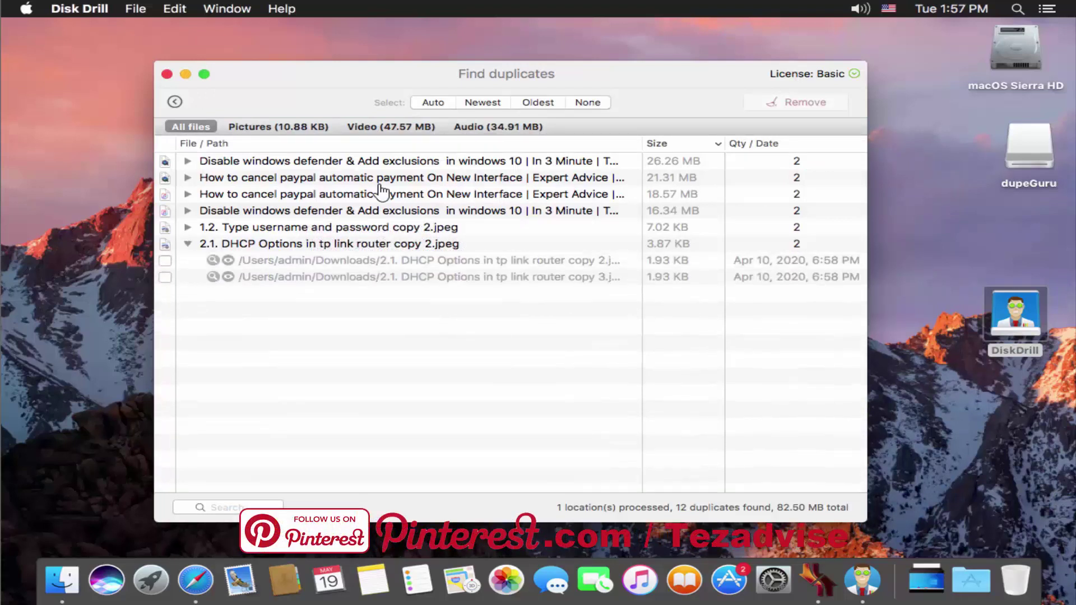
key("Left")
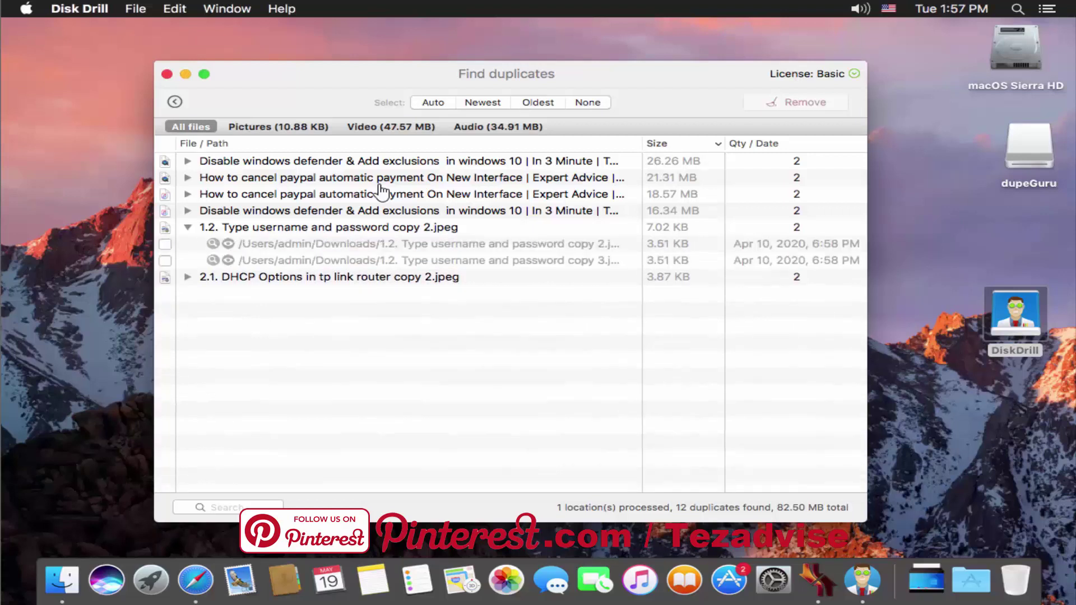
key("Right")
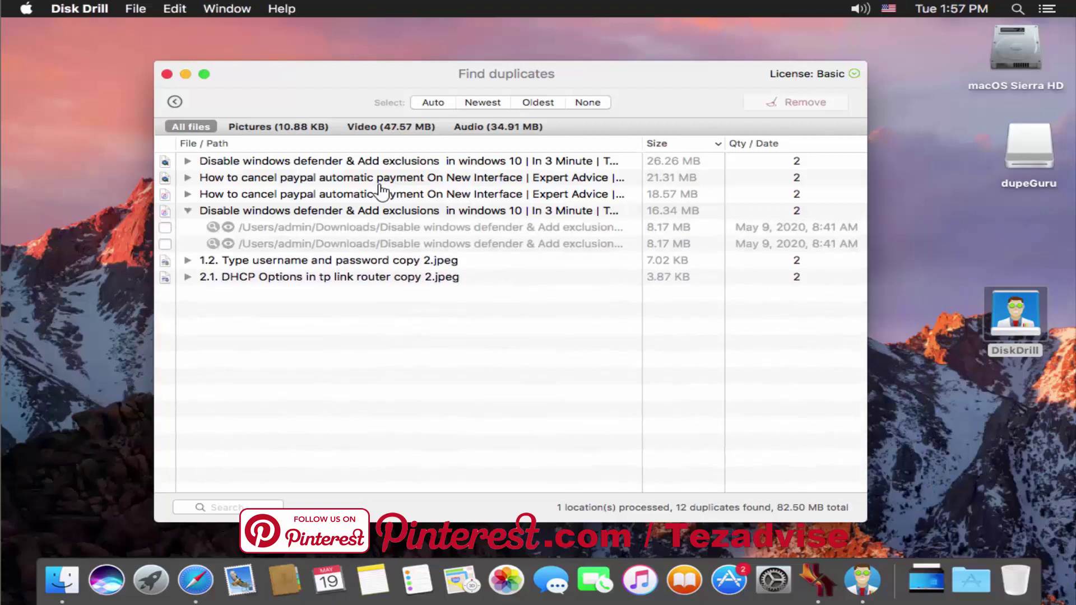
key("Left")
key("Up")
key("Right")
key("Left")
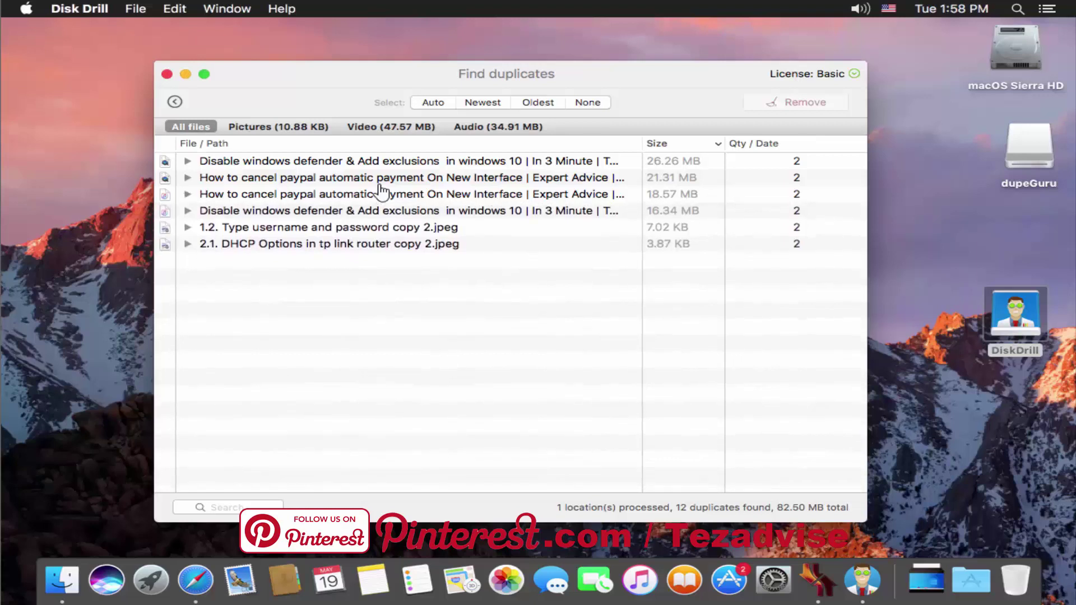
- Auto-mark one extra copy per group and check the DHCP Options and username image picks
key("super+a")
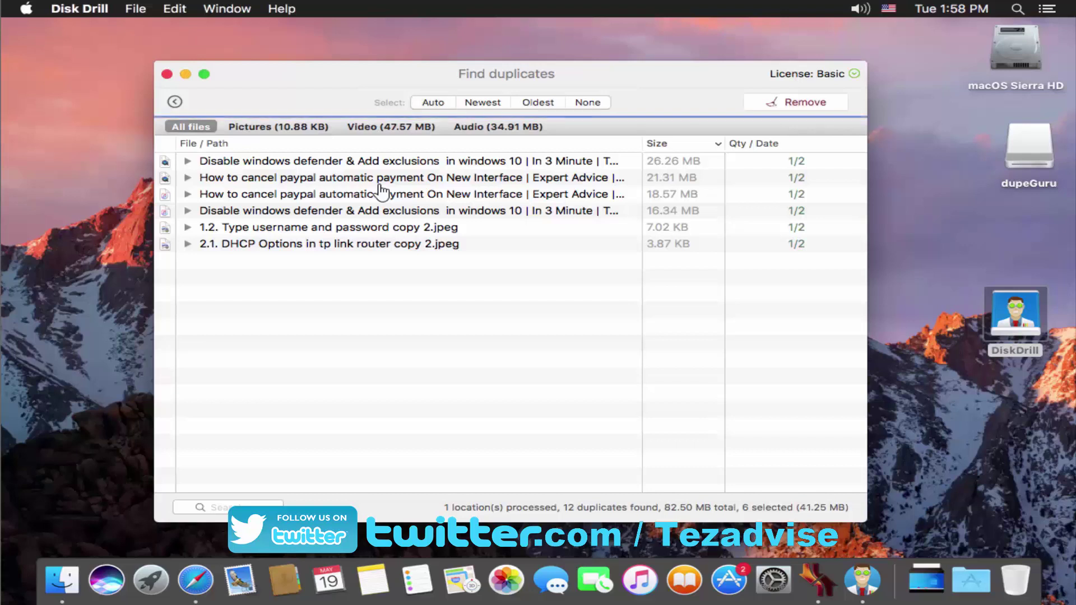
key("Right")
key("Left")
key("Up")
key("Right")
key("Left")
- Verify the marked copies in the 16.34 MB and 18.57 MB groups, then close Find duplicates
key("Up")
key("Right")
key("Left")
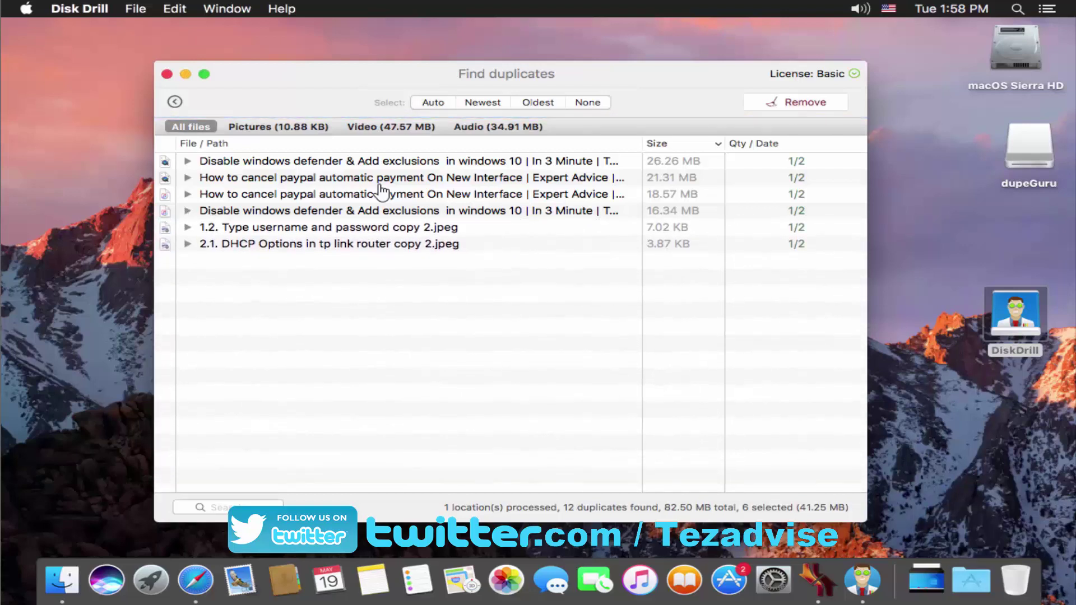
key("Up")
key("Right")
key("Left")
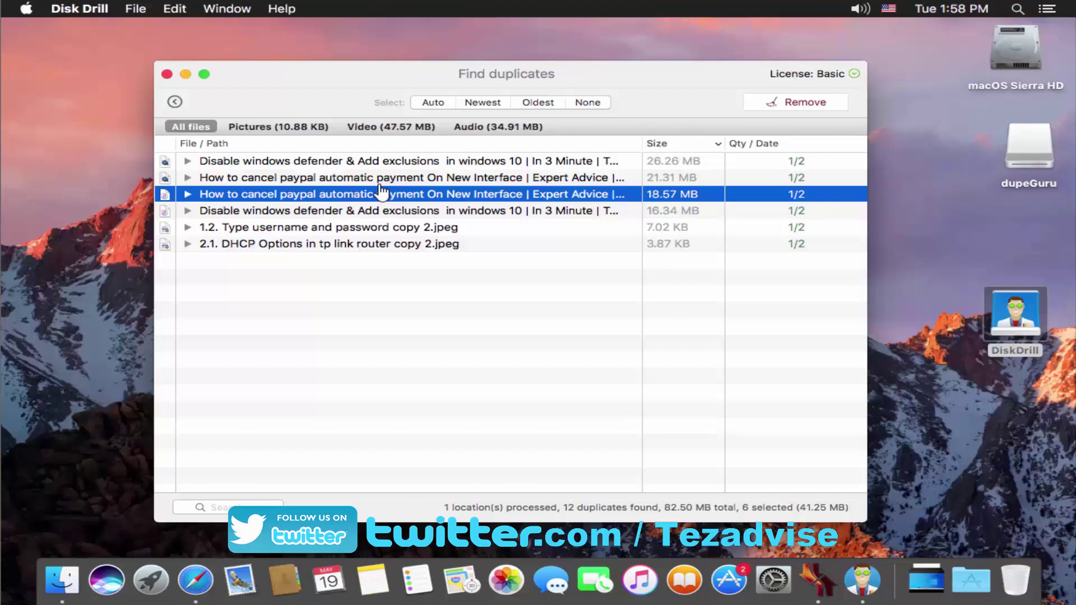
key("super+q")
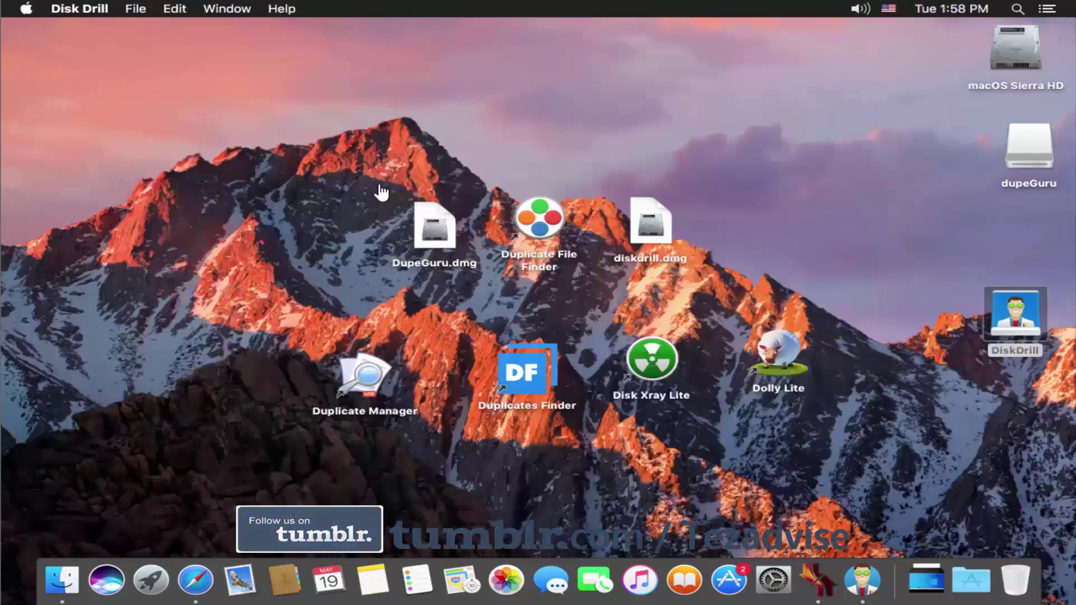
left_click_drag(374, 179, 819, 421)
left_click(381, 192)
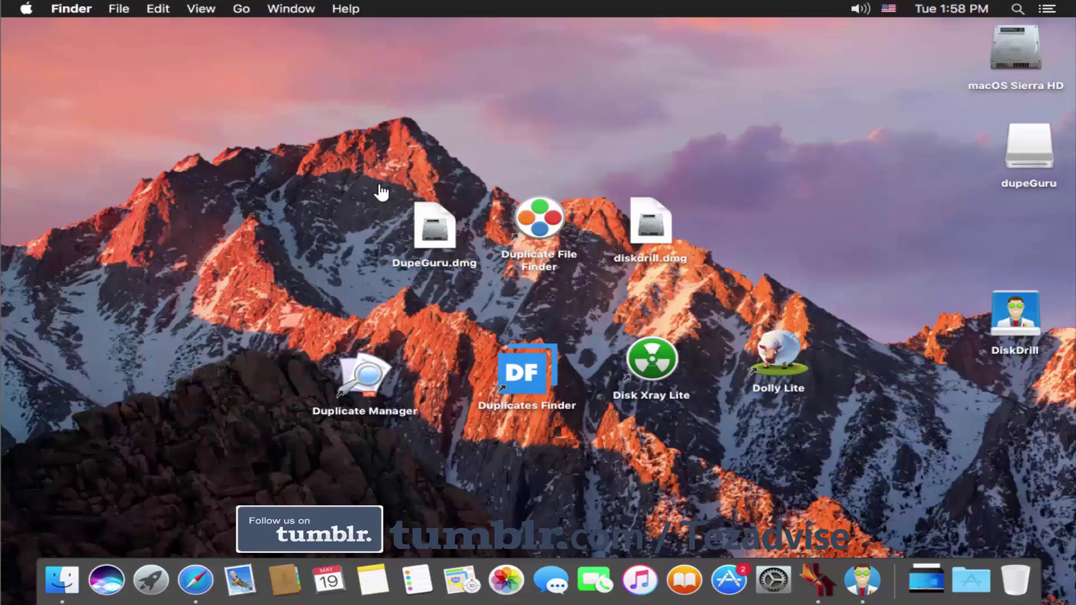
left_click_drag(381, 192, 689, 269)
left_click(381, 192)
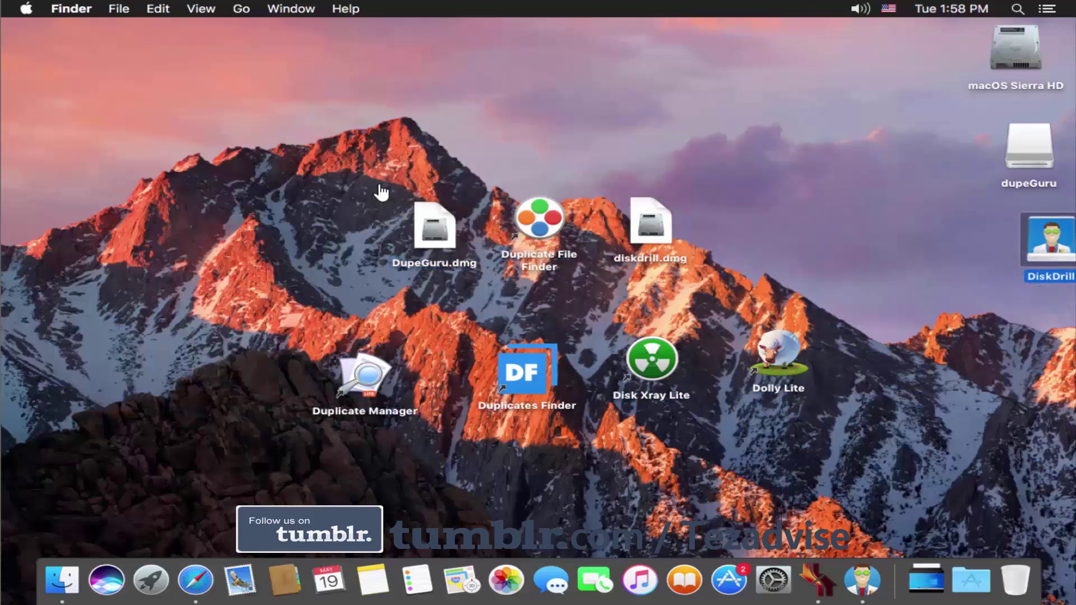
left_click_drag(274, 366, 842, 380)
left_click(381, 193)
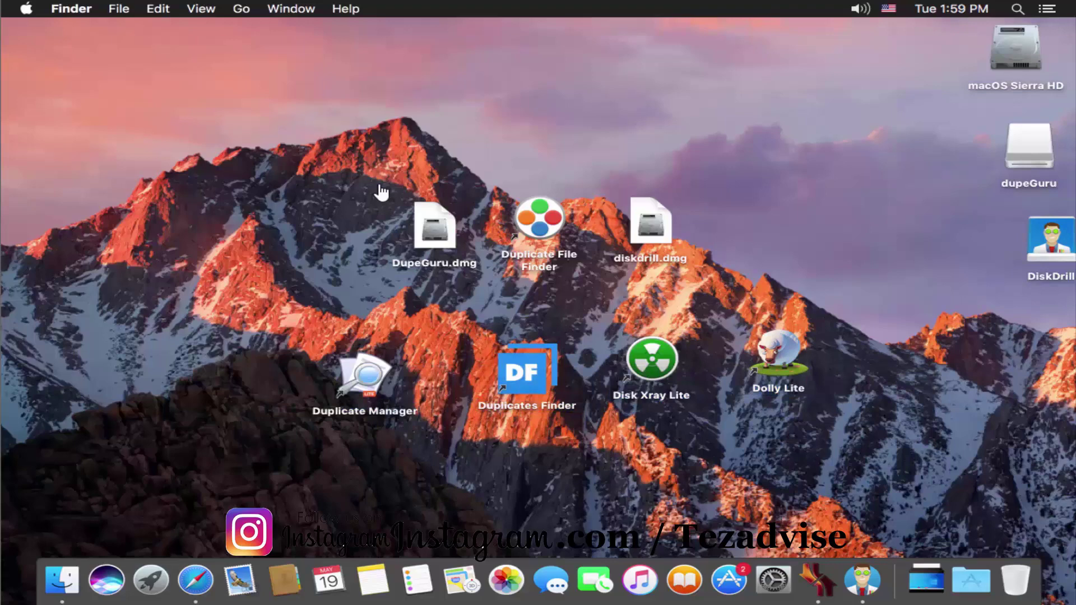
left_click(779, 359)
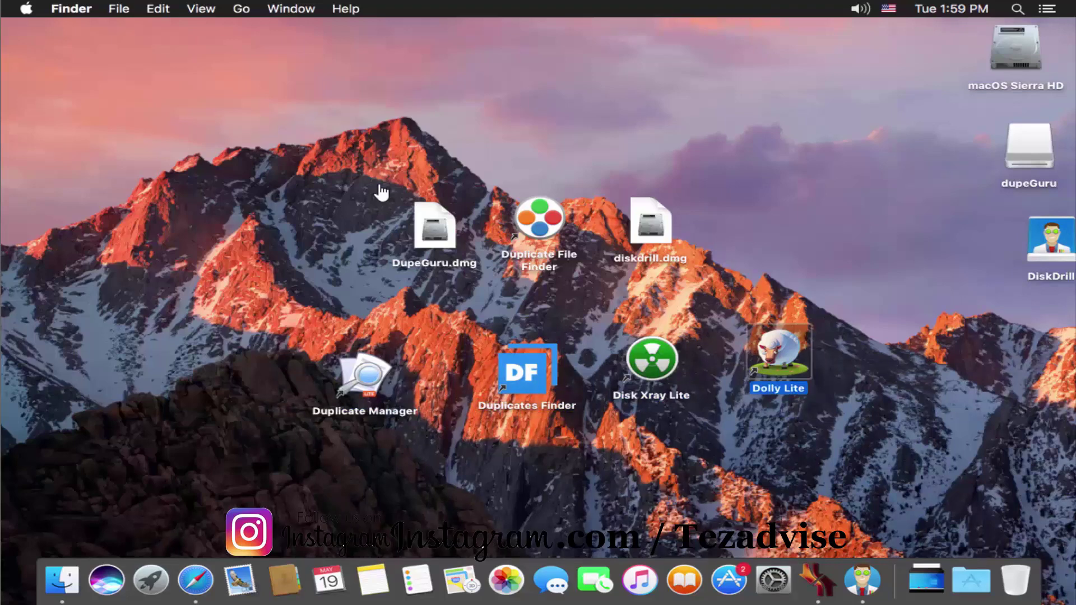